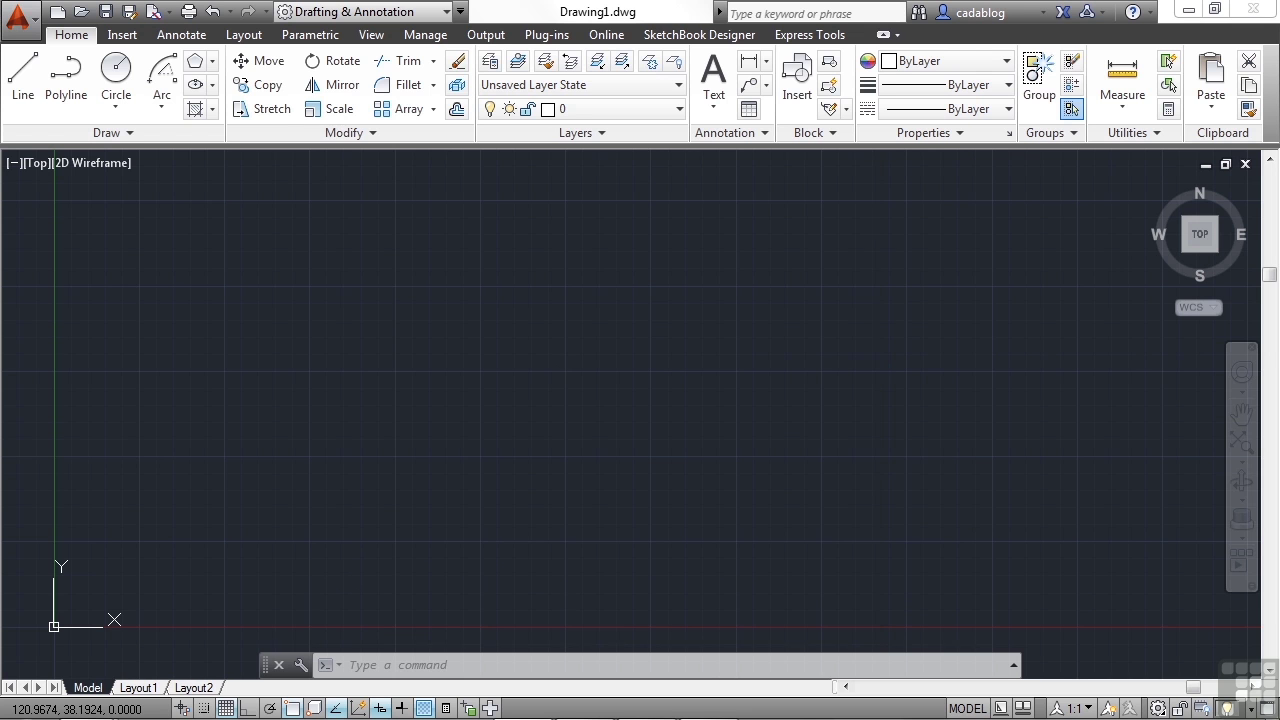
Open the Stretch Examples.dwg drawing
key("ctrl+o")
left_click(586, 388)
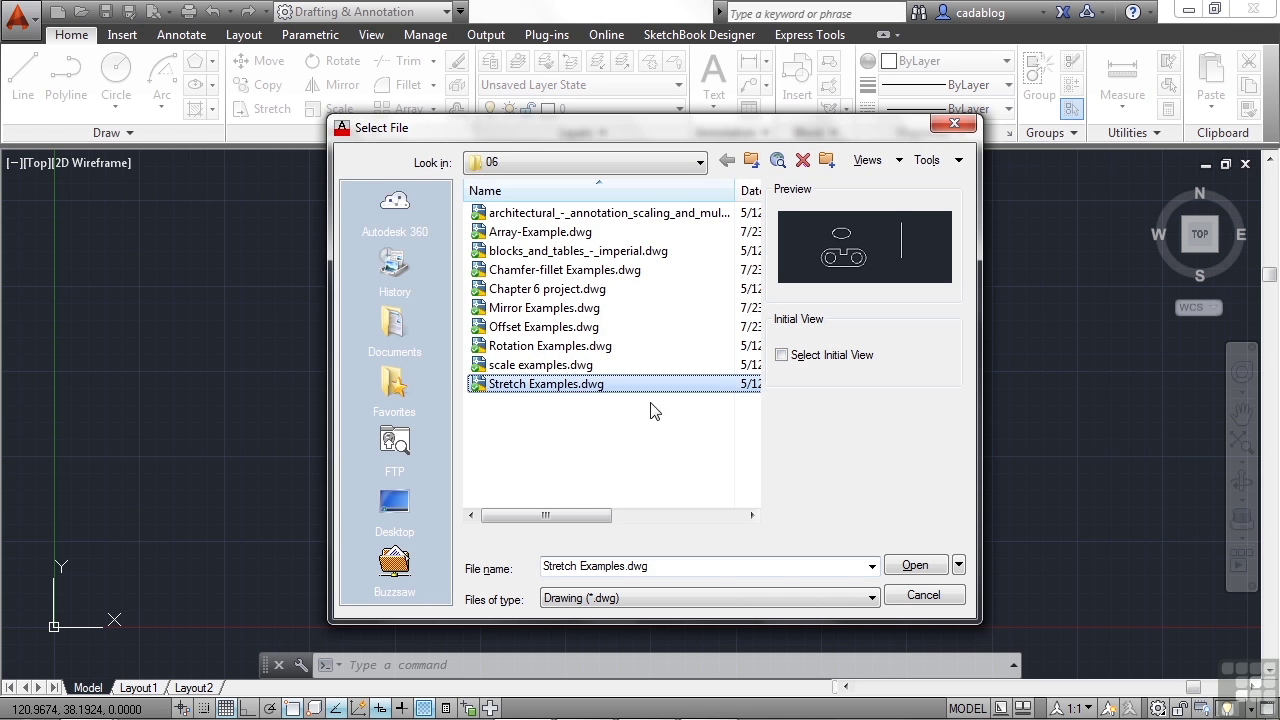
left_click(915, 565)
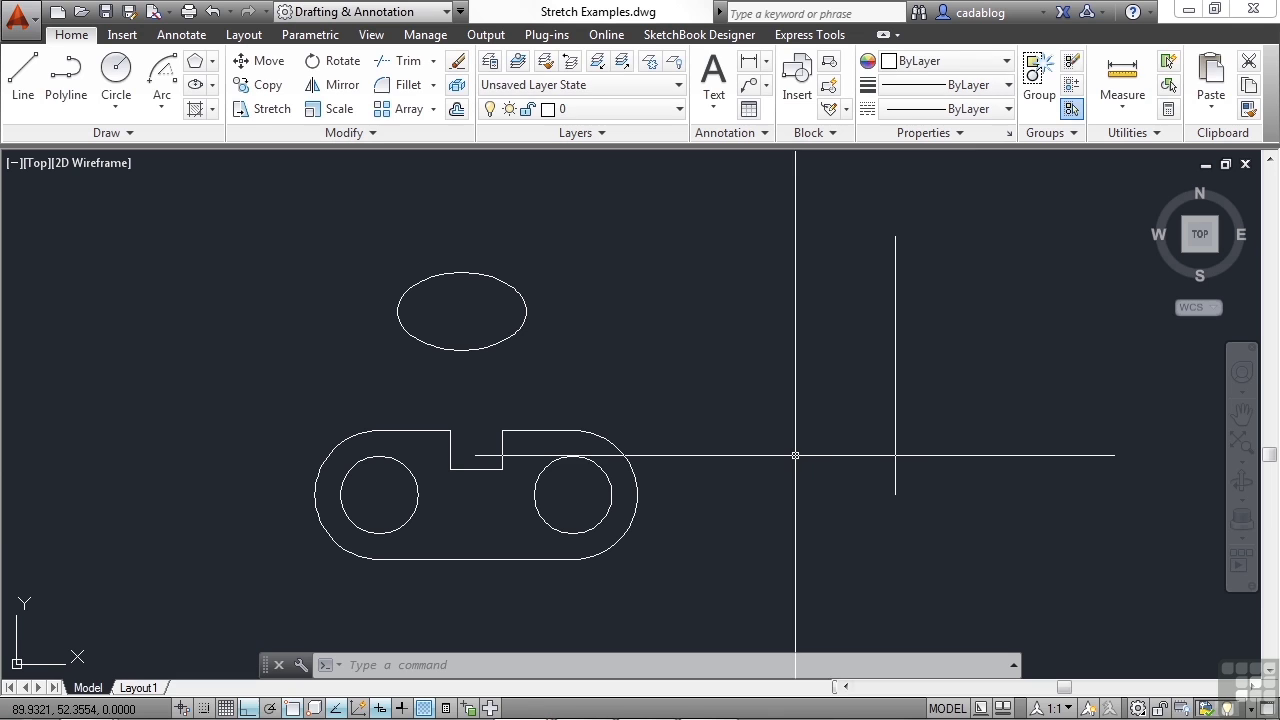
middle_click_drag(430, 503, 475, 460)
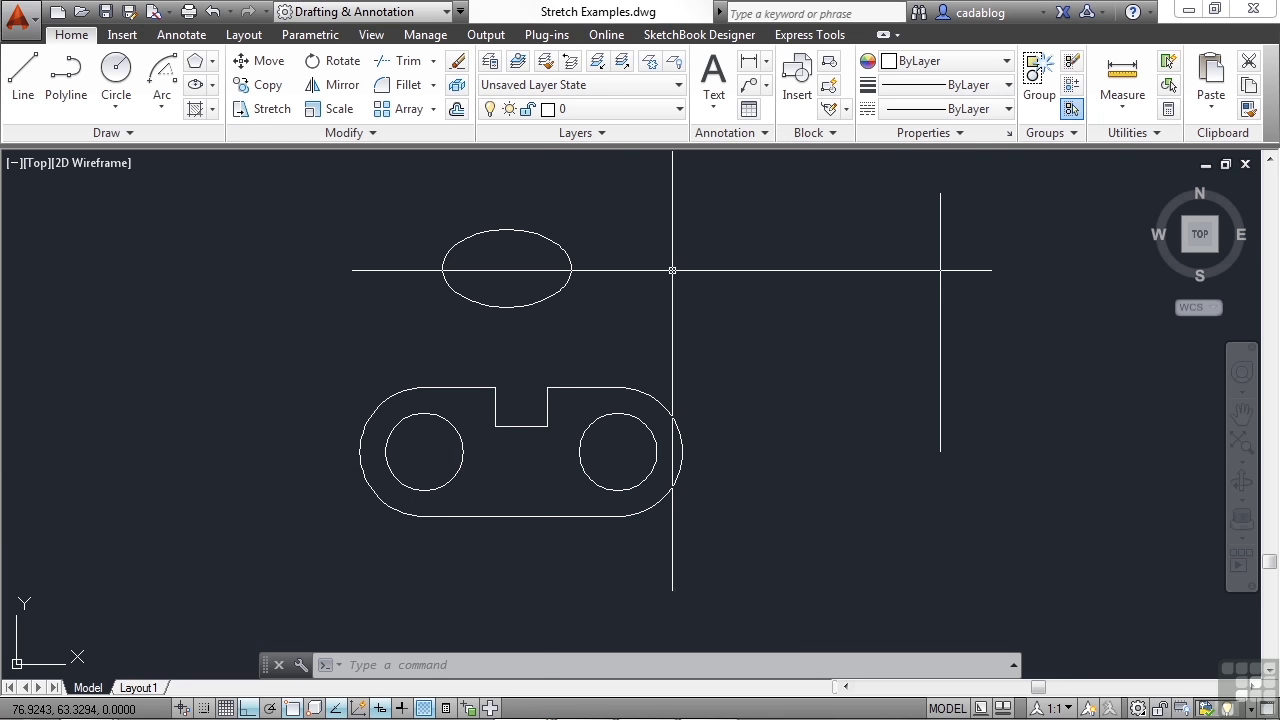
middle_click_drag(663, 286, 643, 314)
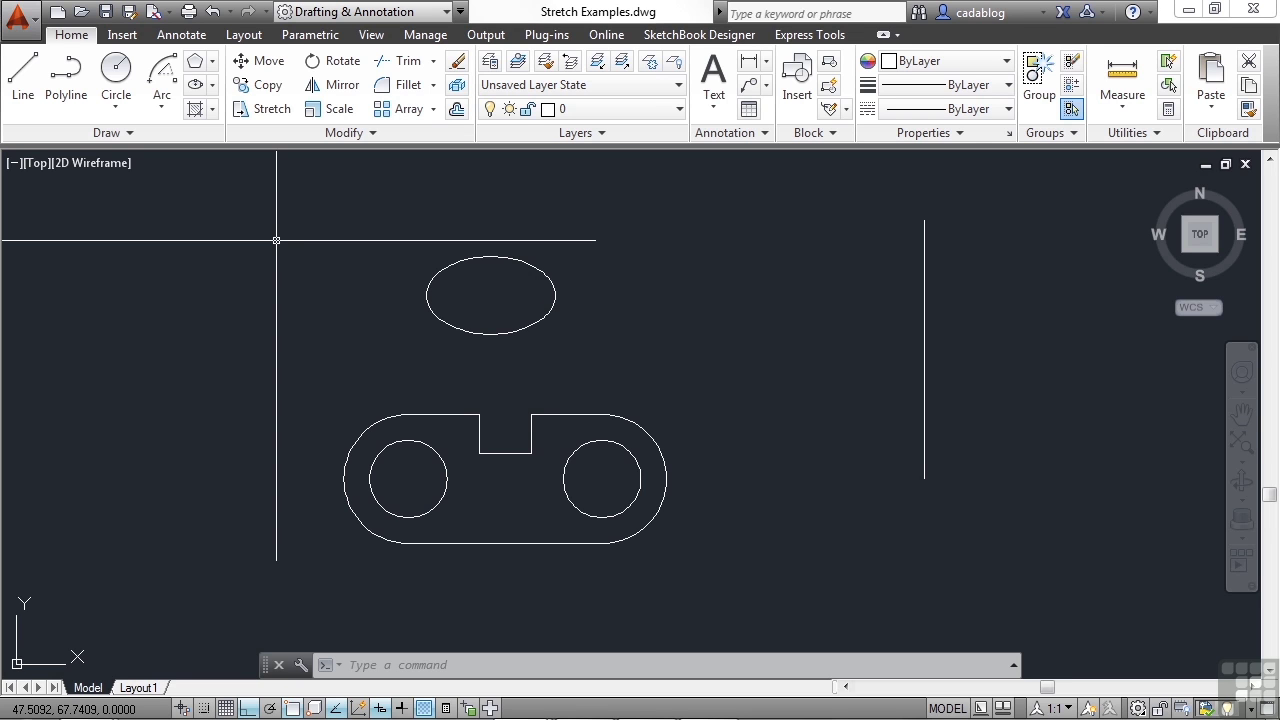
type("ch")
key("Escape")
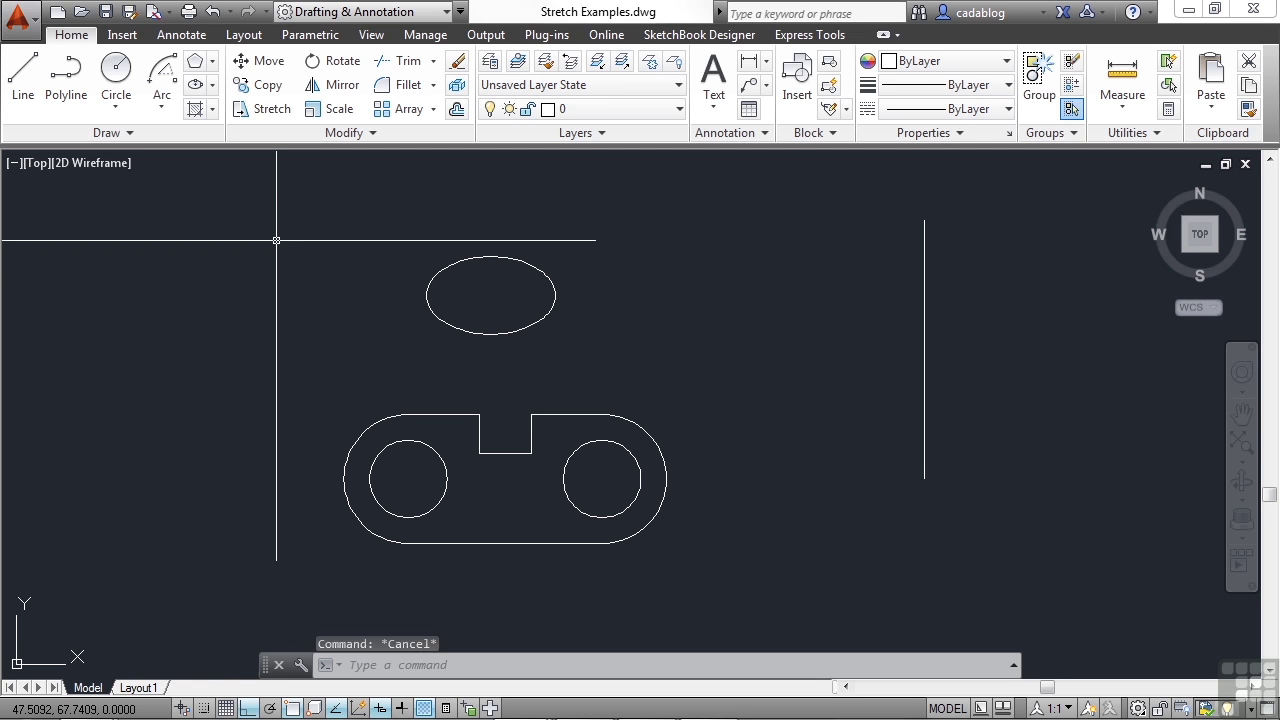
type("s")
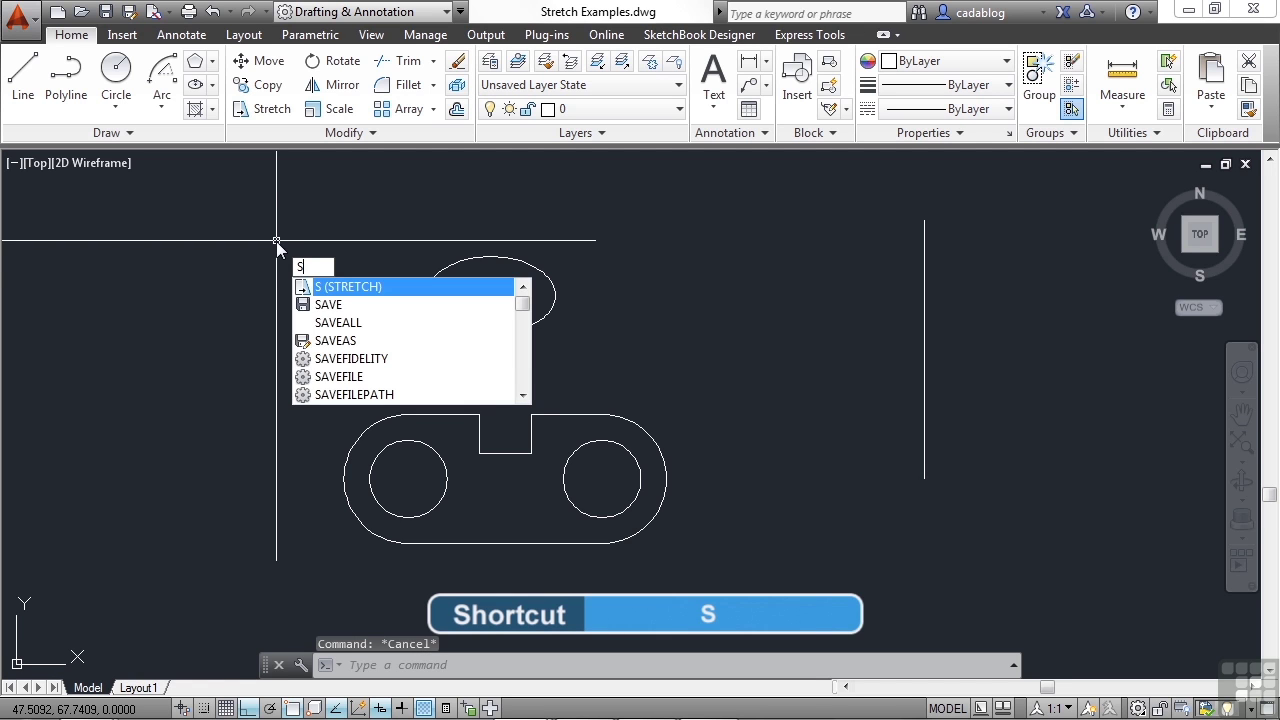
key("Escape")
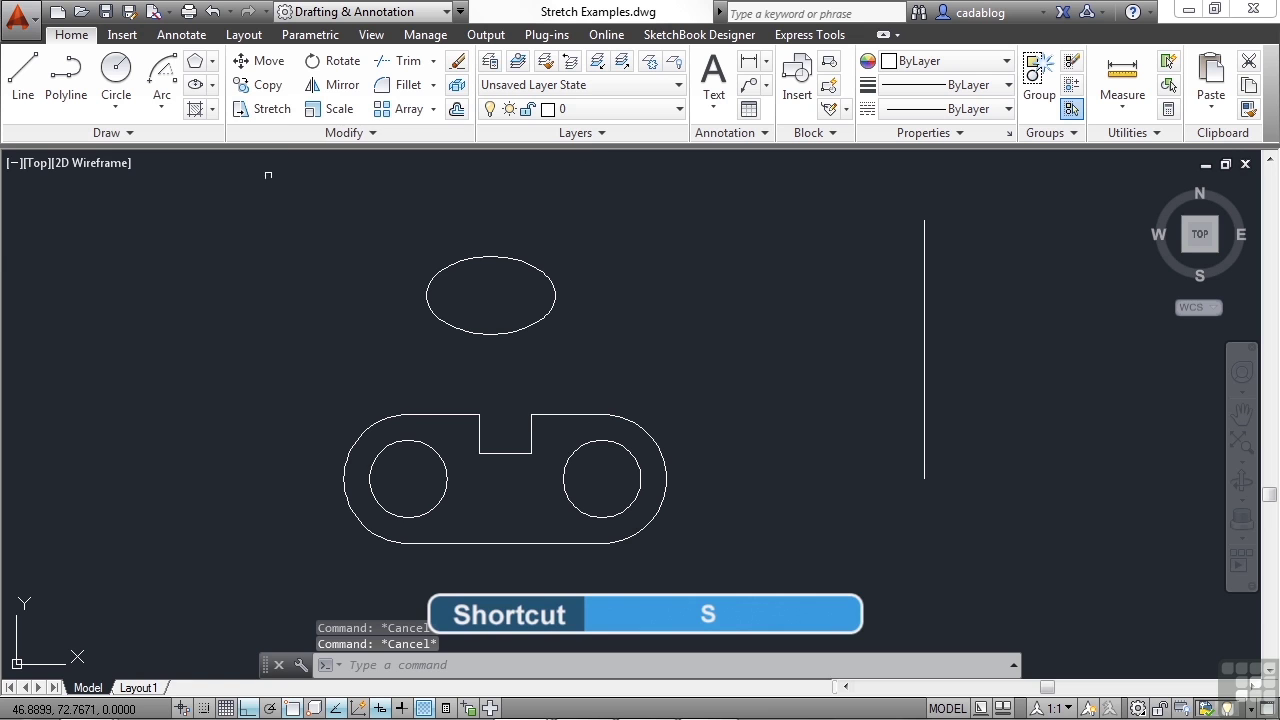
left_click(272, 112)
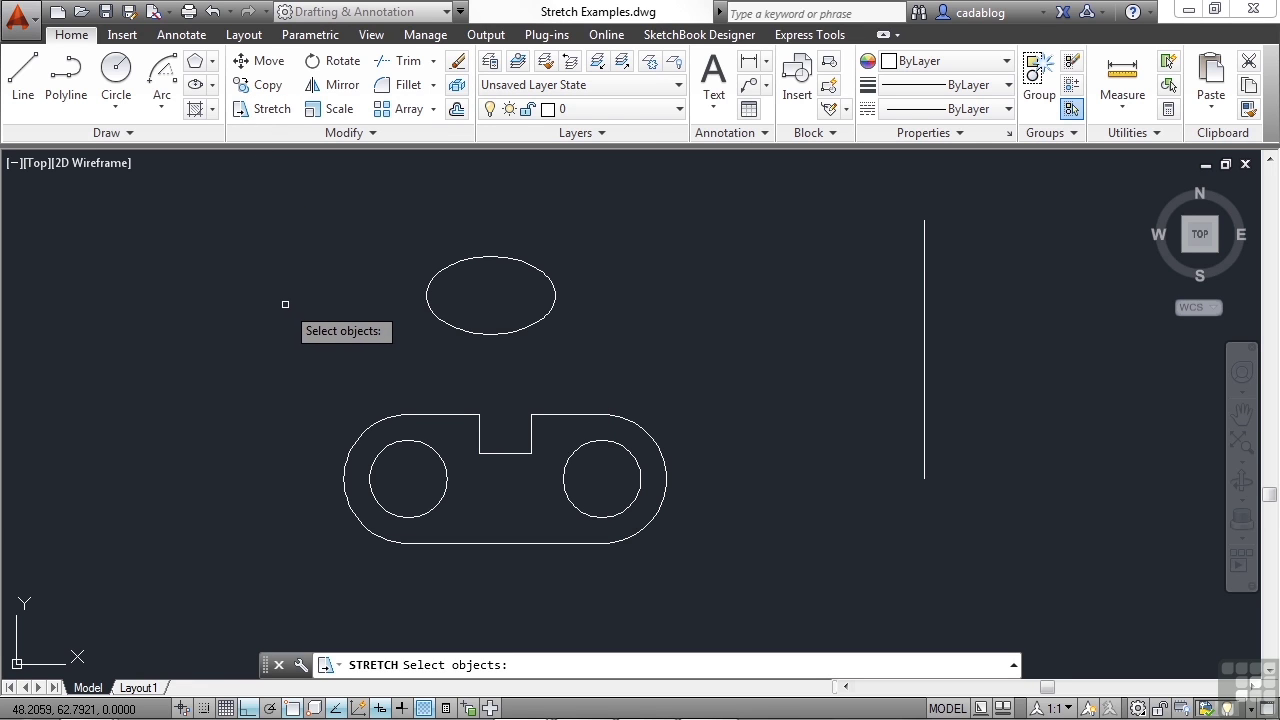
Stretch the link's right rounded end and hole to the right using a crossing window
left_click(514, 328)
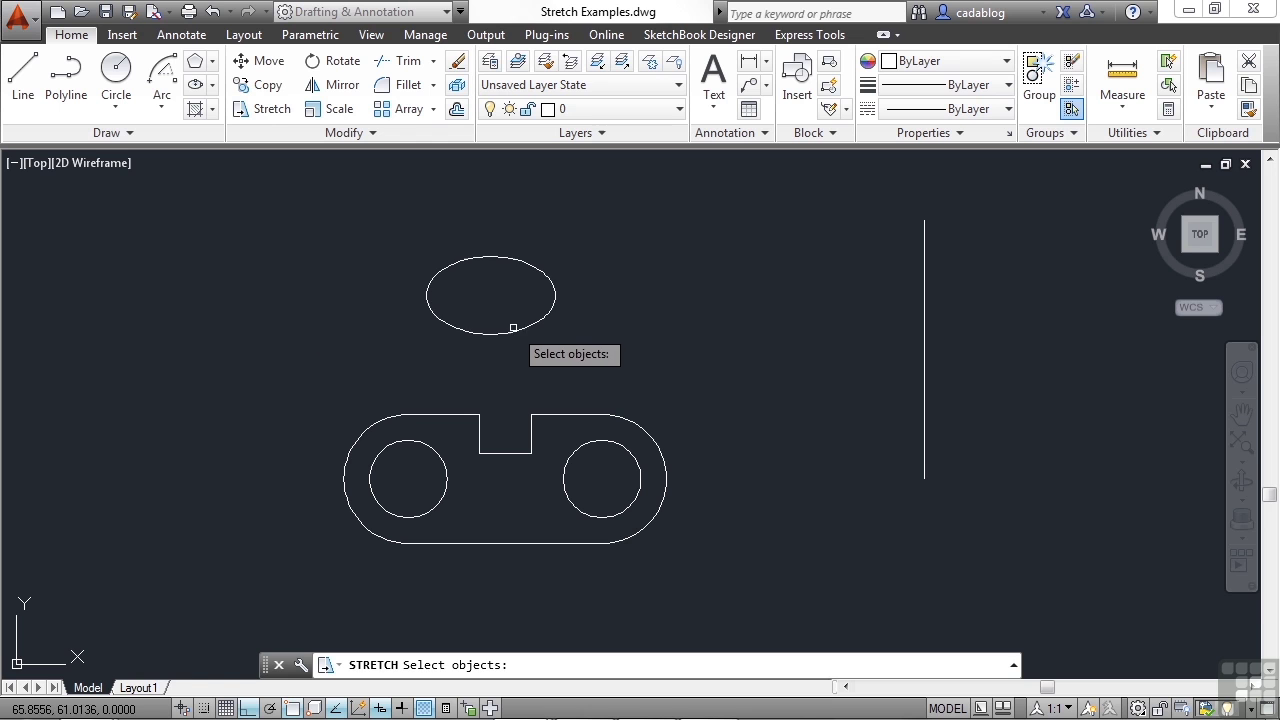
left_click(684, 374)
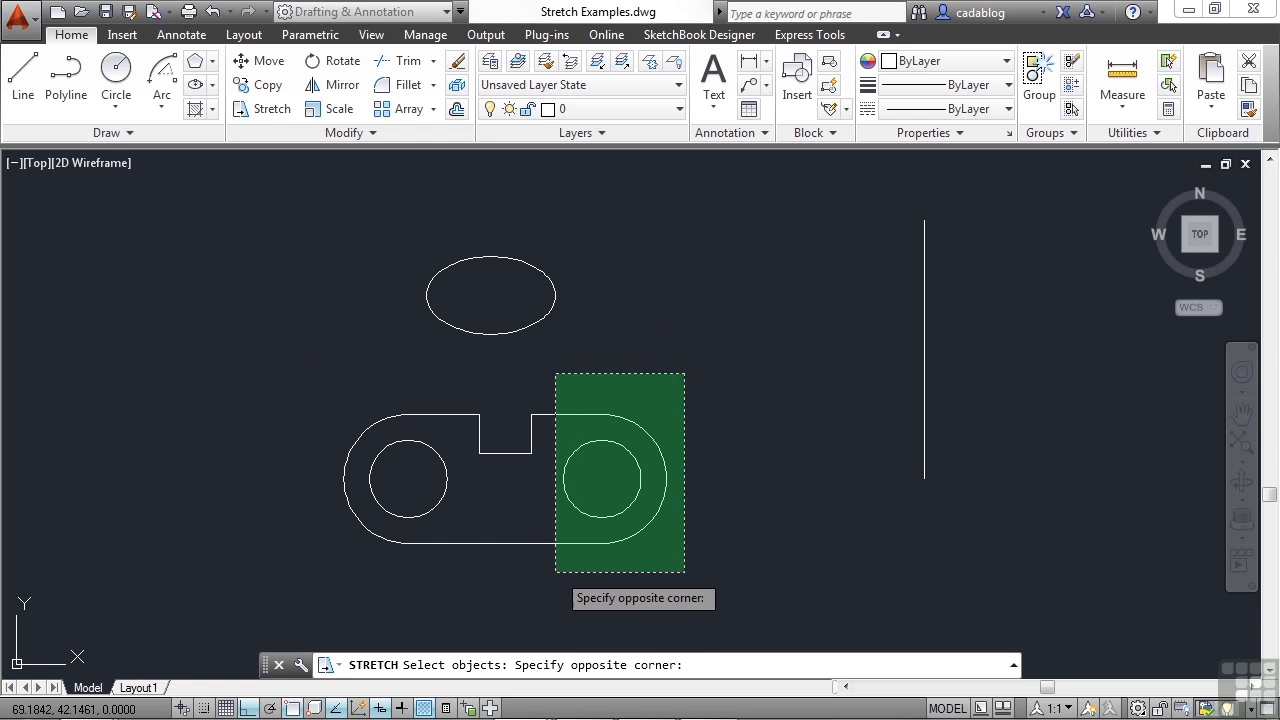
left_click(556, 577)
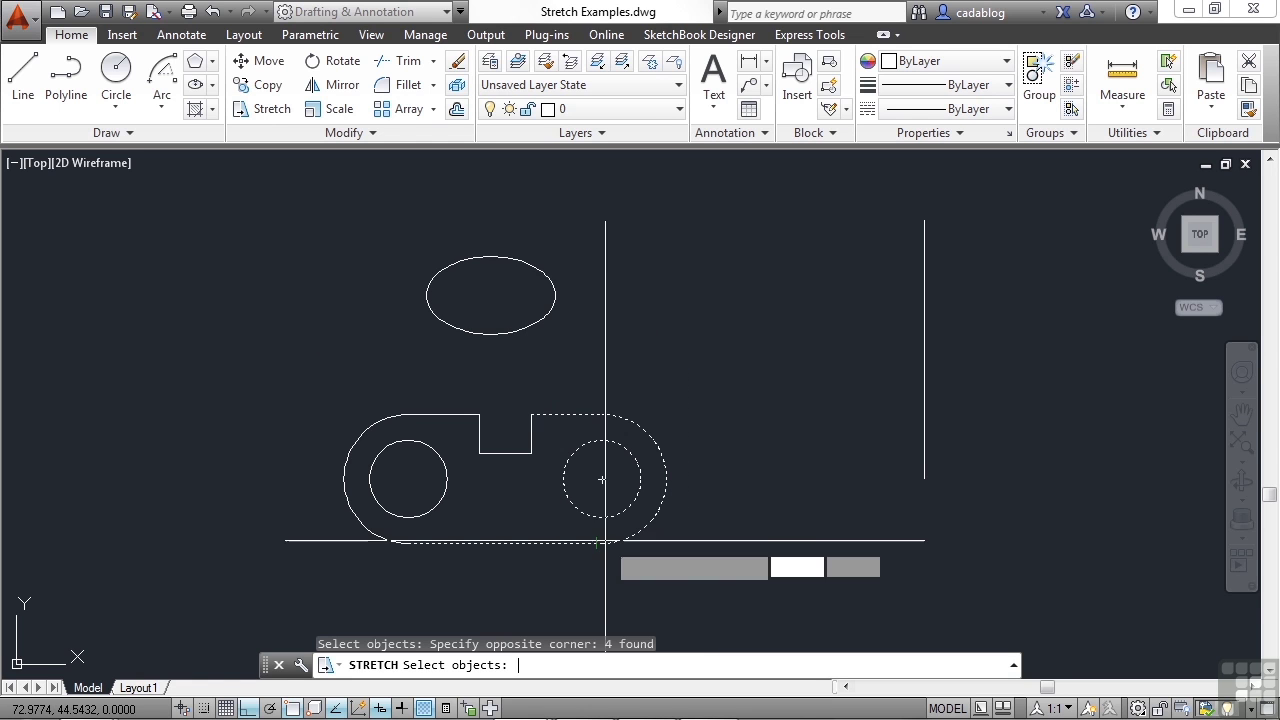
key("Return")
left_click(598, 368)
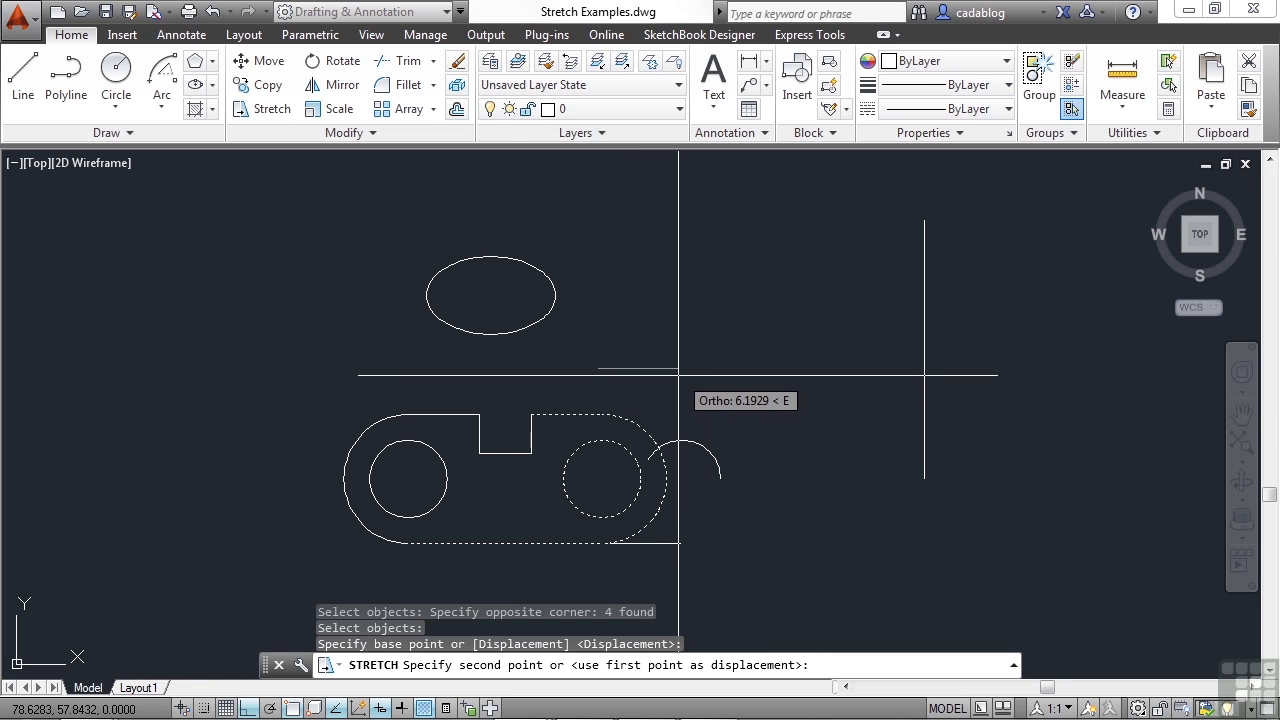
left_click(679, 375)
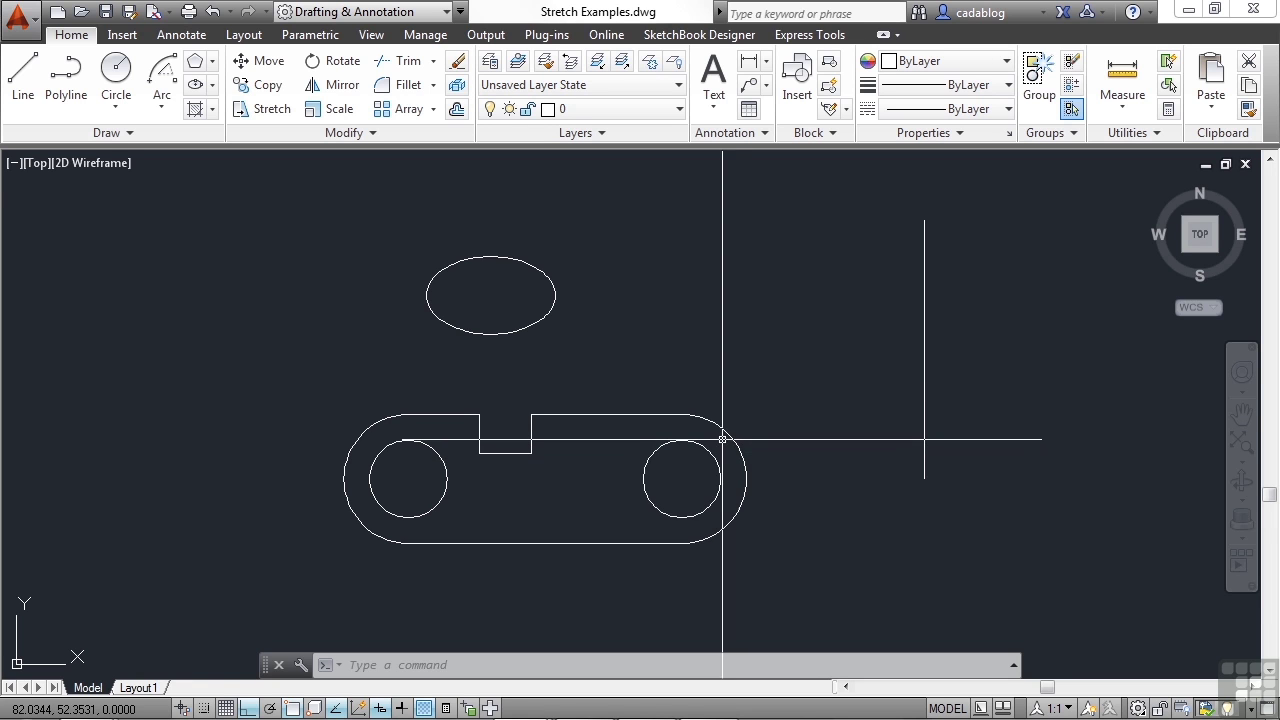
Select the link's top and bottom straight edges, then clear the selection
left_click(607, 414)
left_click(595, 460)
left_click(580, 556)
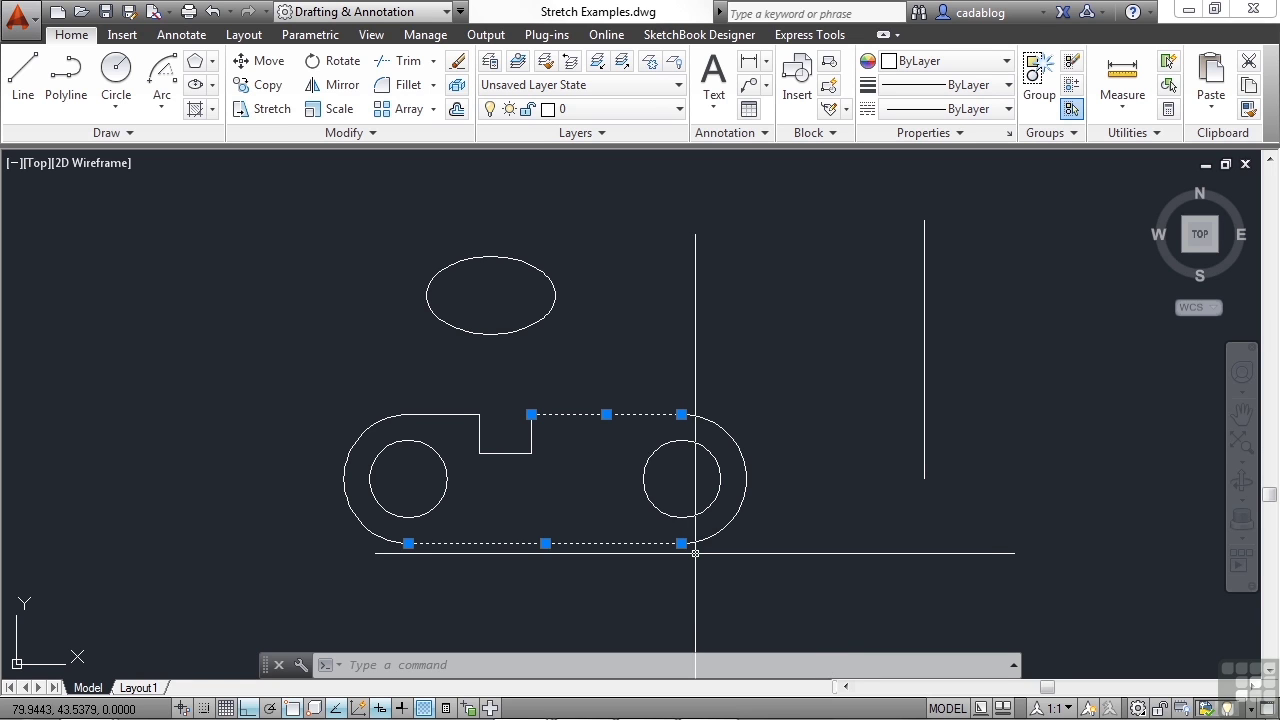
key("Escape")
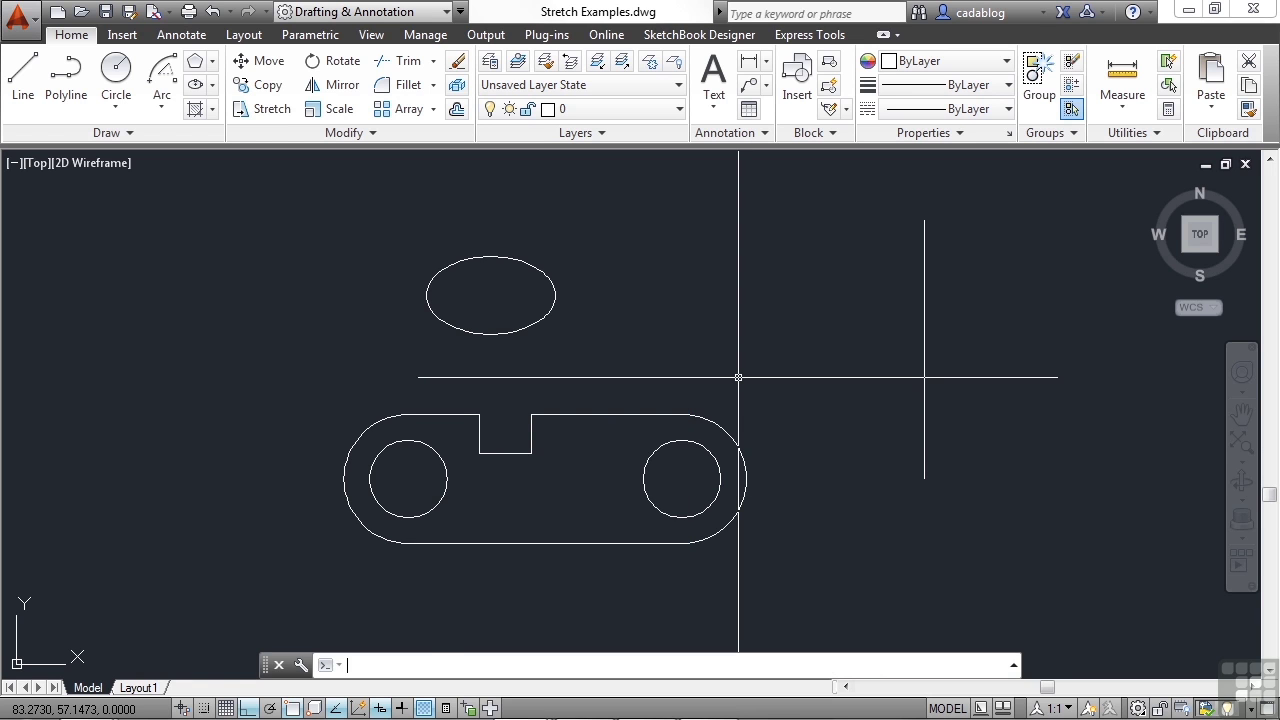
Run STRETCH (S) on the link's right end and pull it back to the left
type("s")
key("Return")
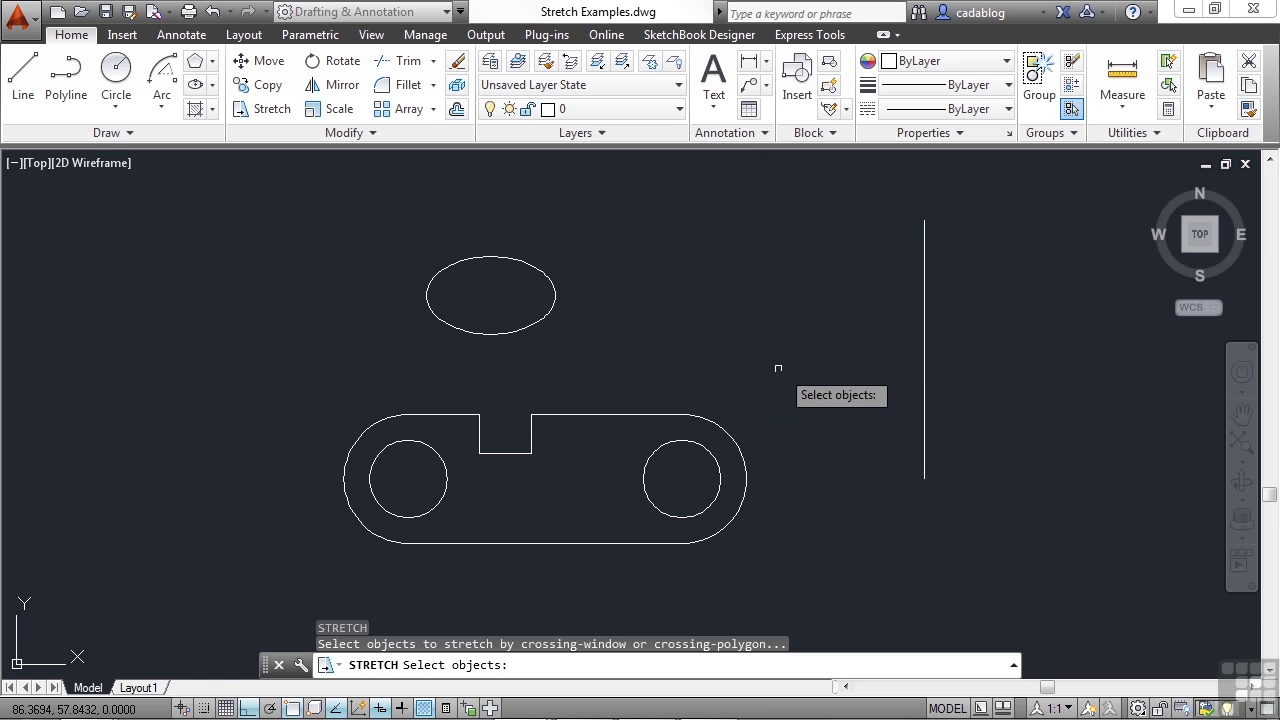
left_click(788, 371)
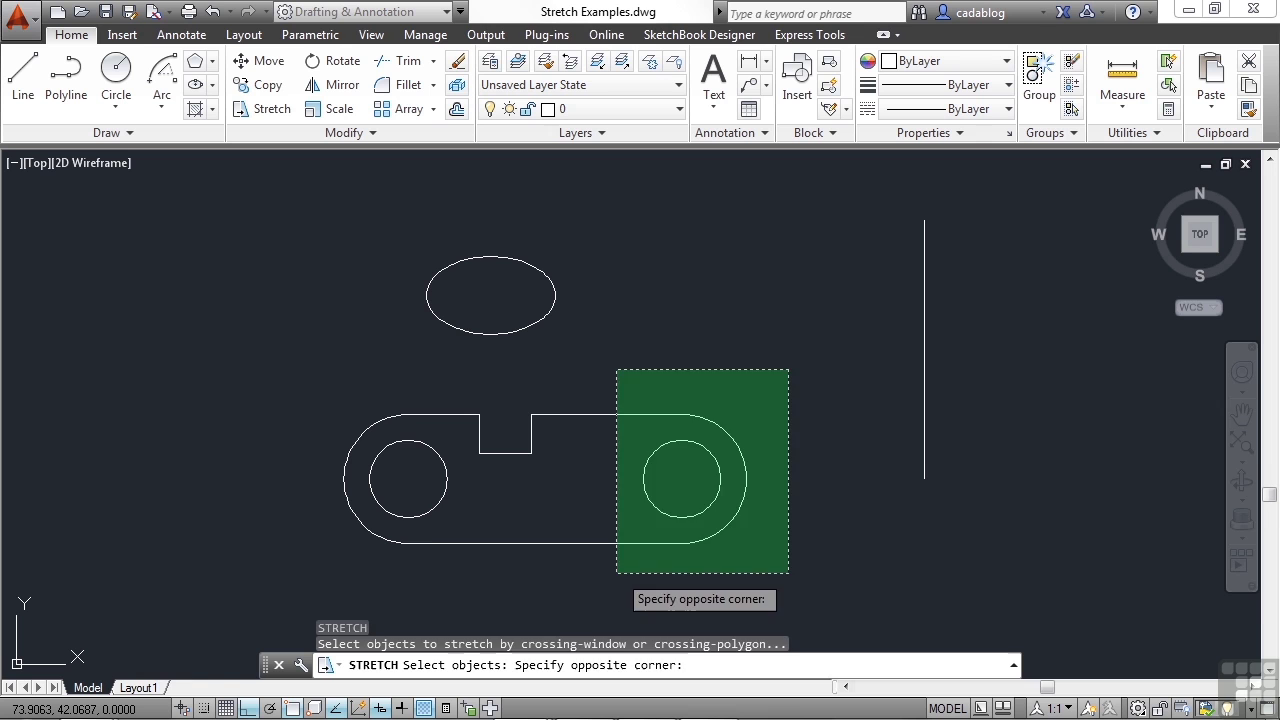
left_click(617, 573)
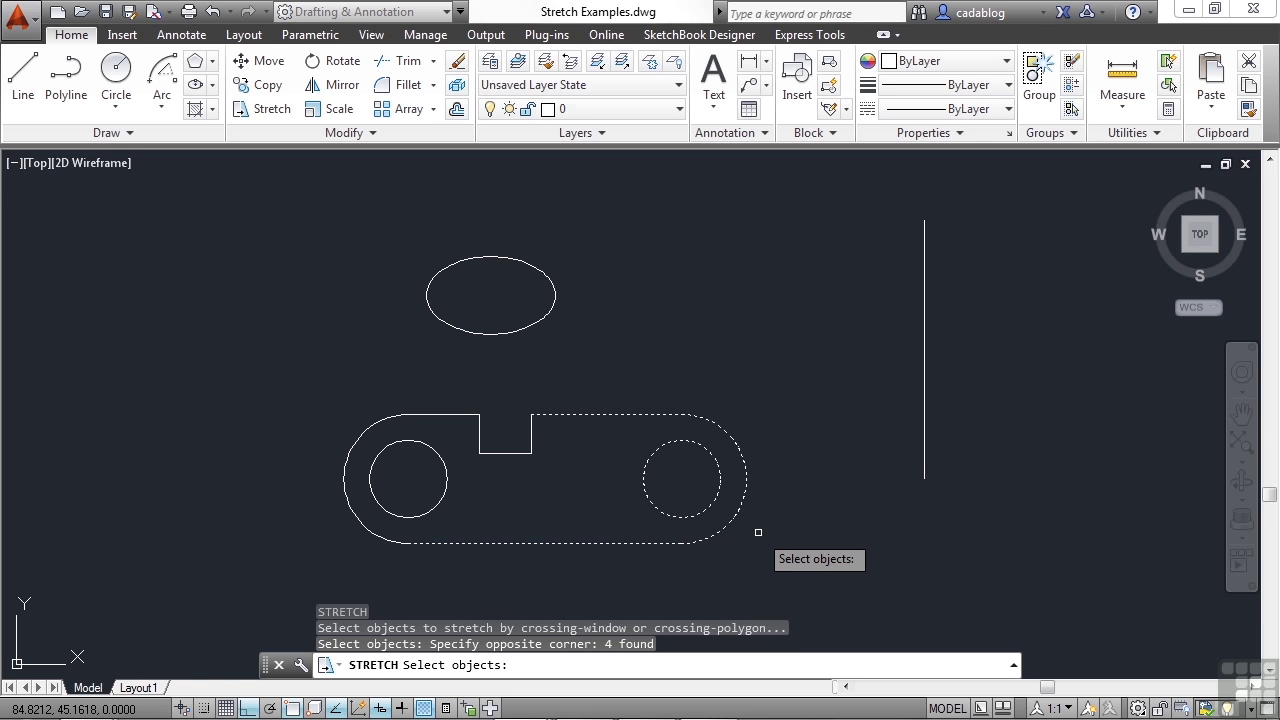
key("Return")
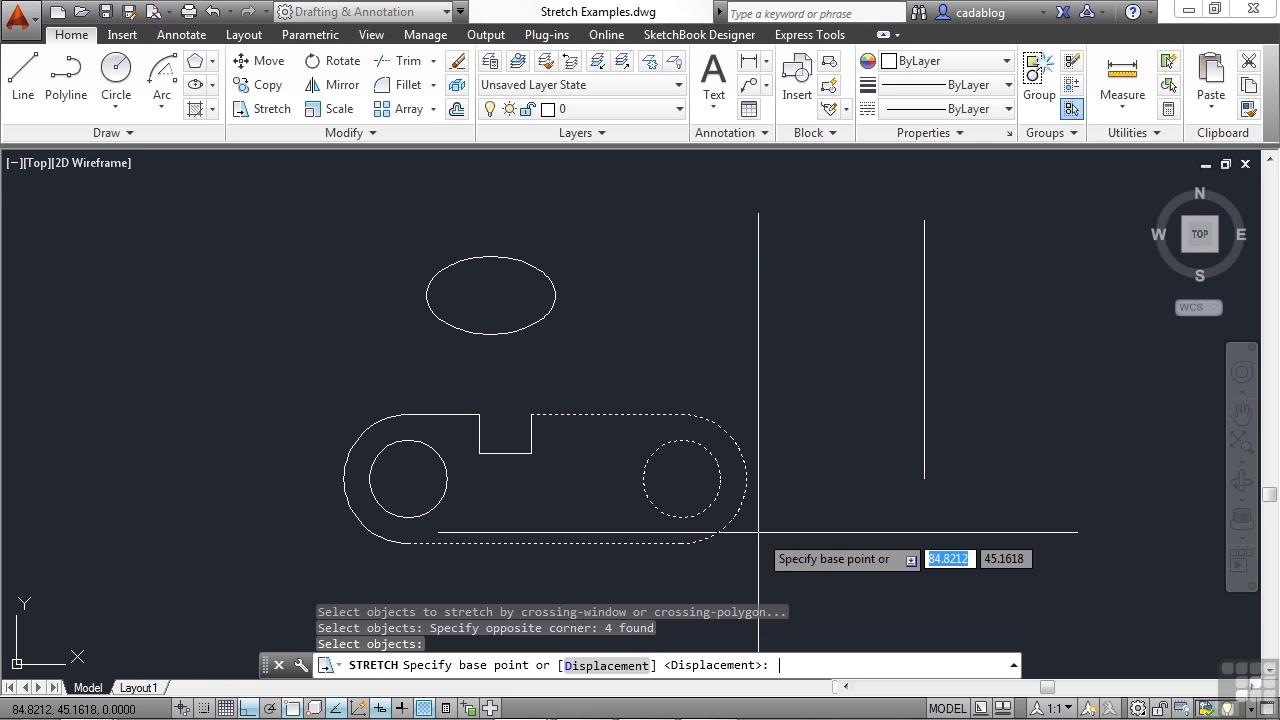
left_click(792, 356)
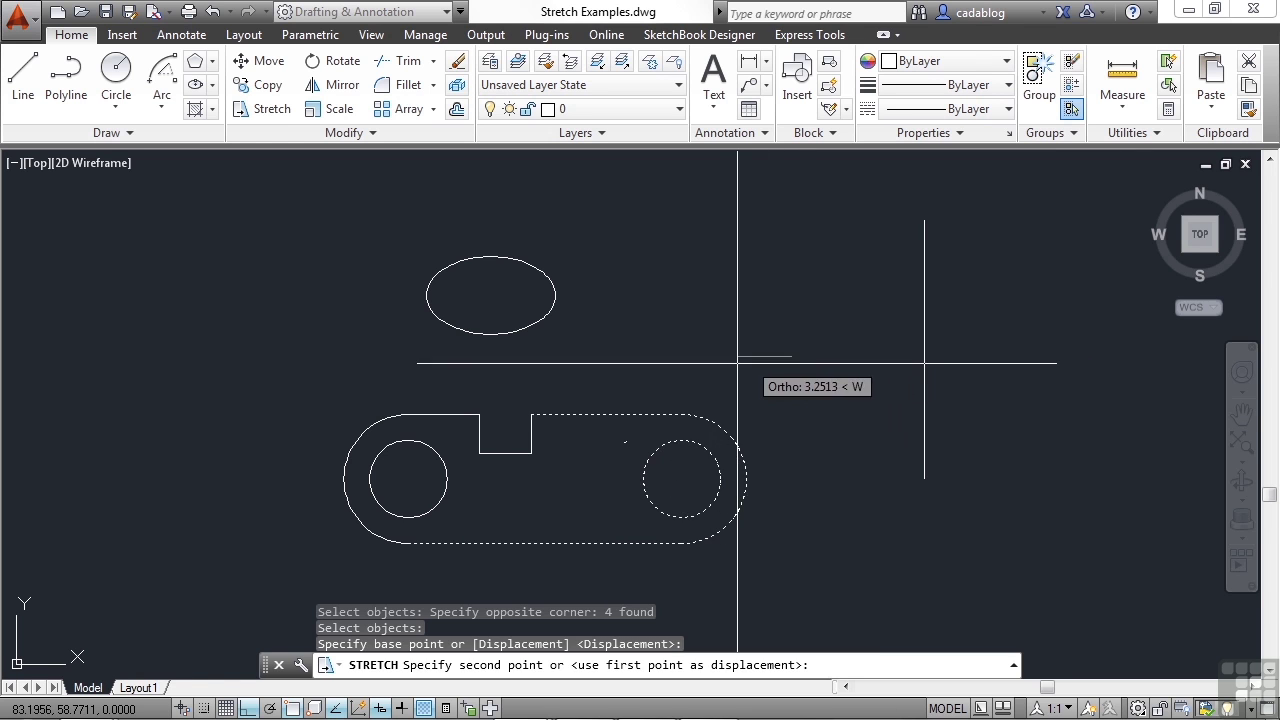
left_click(694, 369)
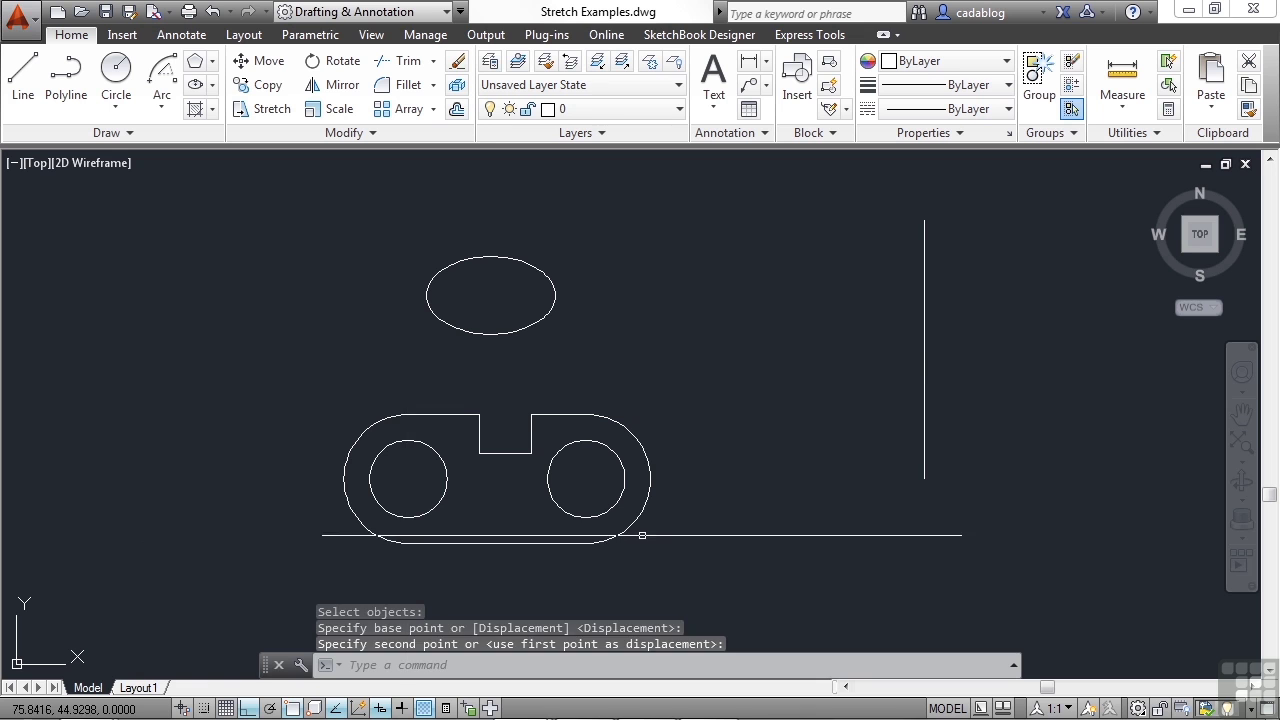
Stretch the notch's right side and the right end rightward, widening the notch
type("s")
key("Return")
left_click(683, 389)
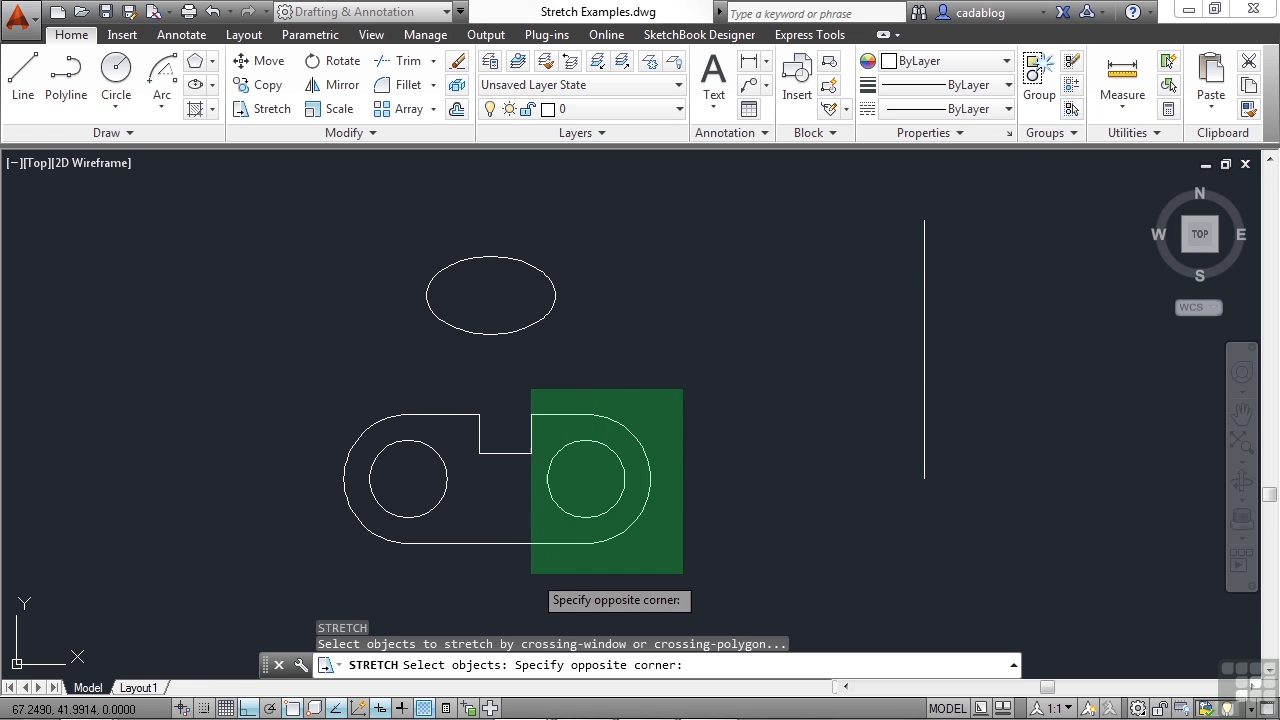
left_click(531, 573)
key("Return")
left_click(520, 575)
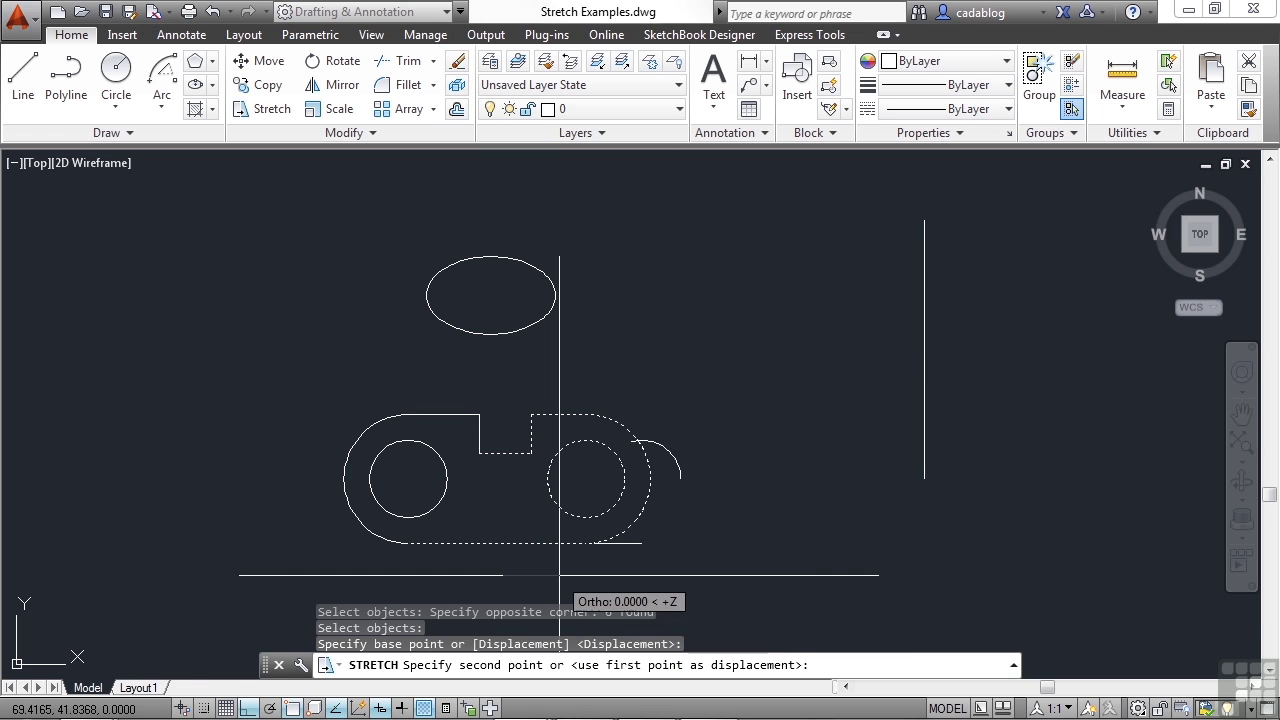
left_click(650, 568)
Stretch only the link's right end further to the right
key("Return")
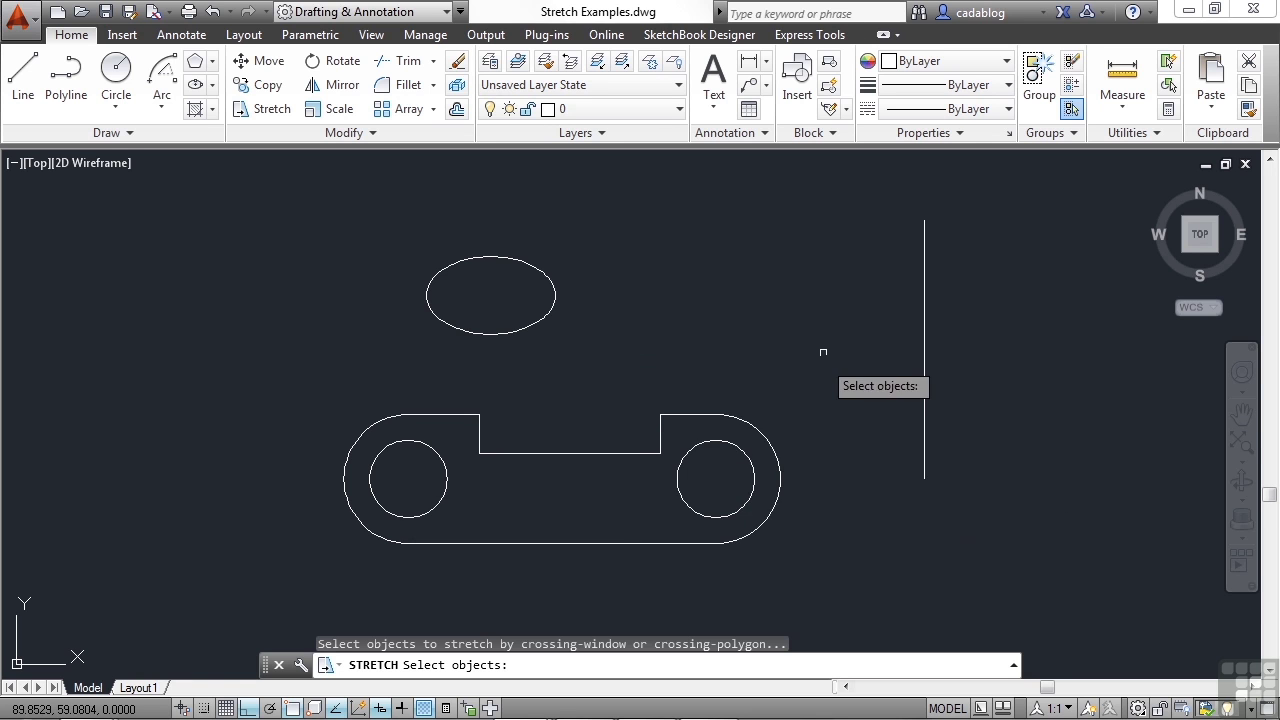
left_click(823, 352)
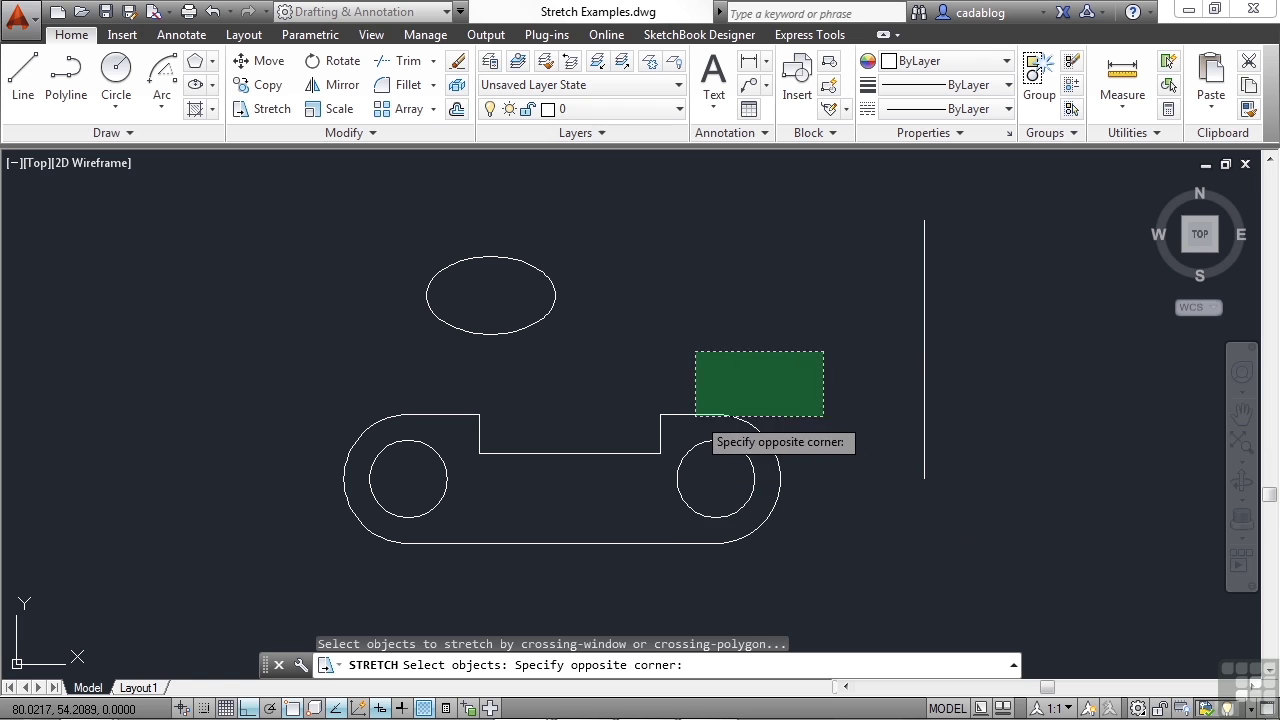
left_click(684, 582)
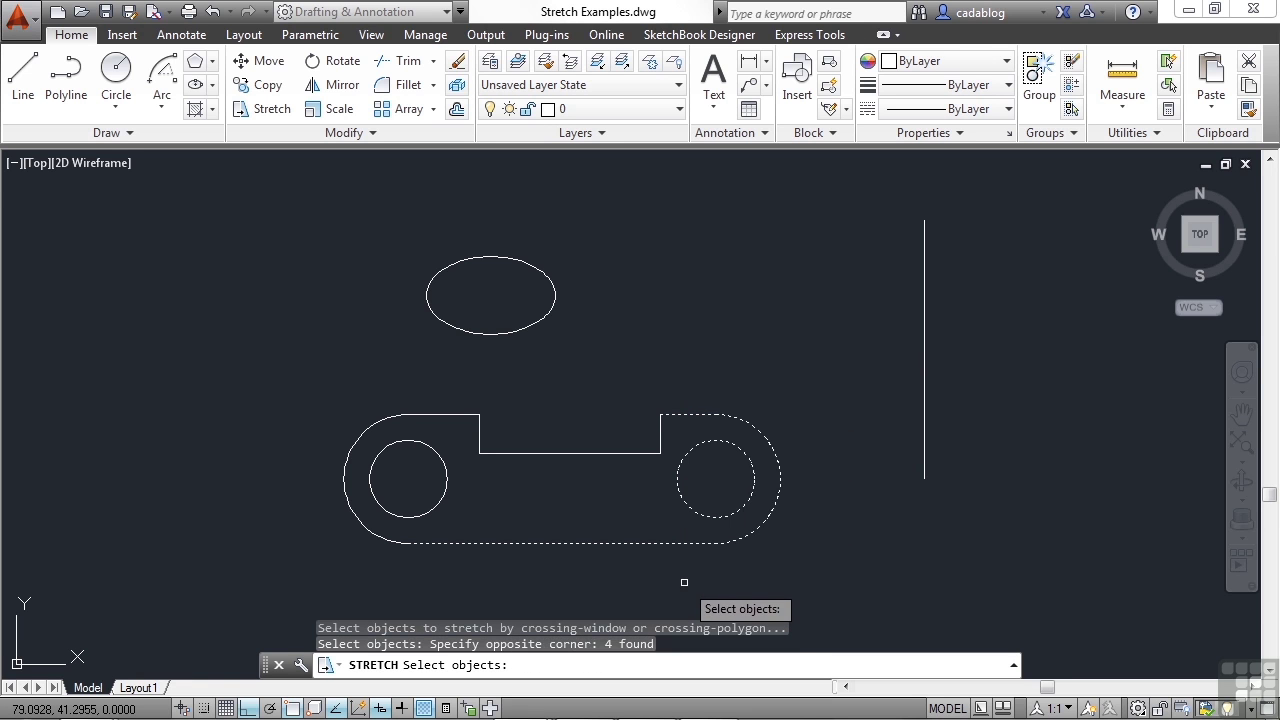
key("Return")
left_click(722, 368)
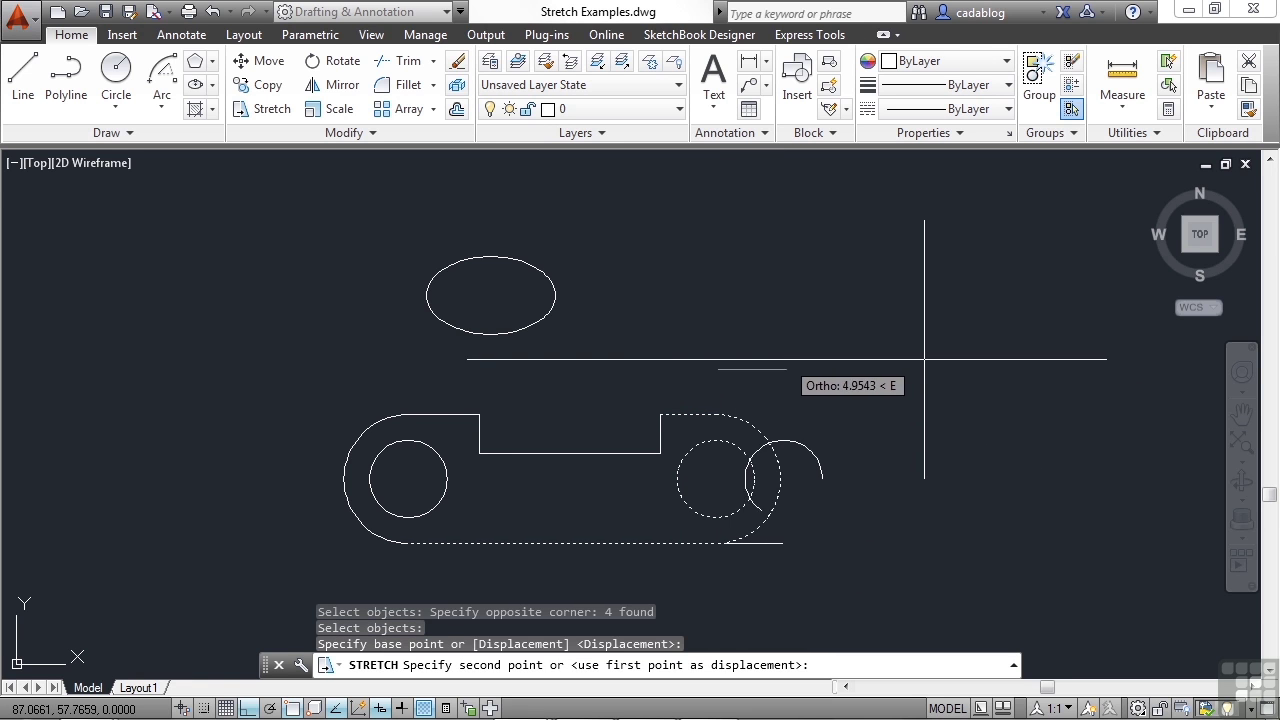
left_click(786, 358)
key("Return")
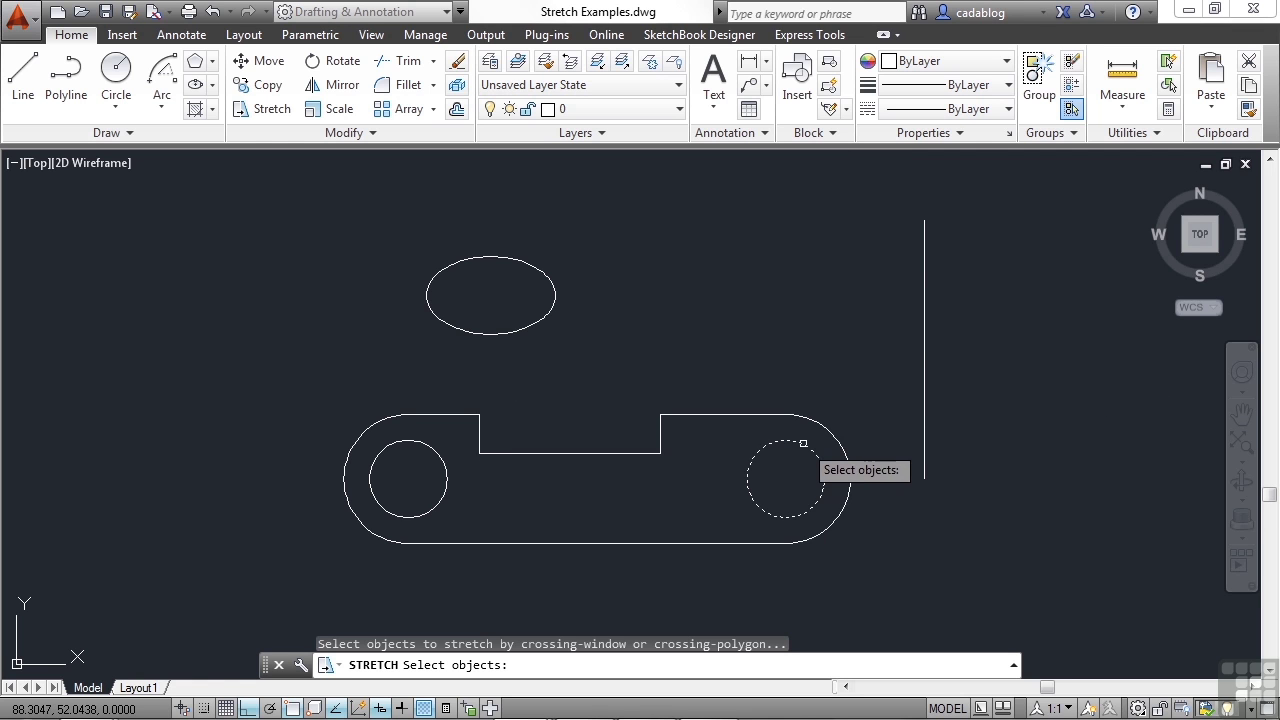
Stretch the rounded right end outward, excluding the right circle so the hole stays put
left_click(869, 368)
left_click(758, 584)
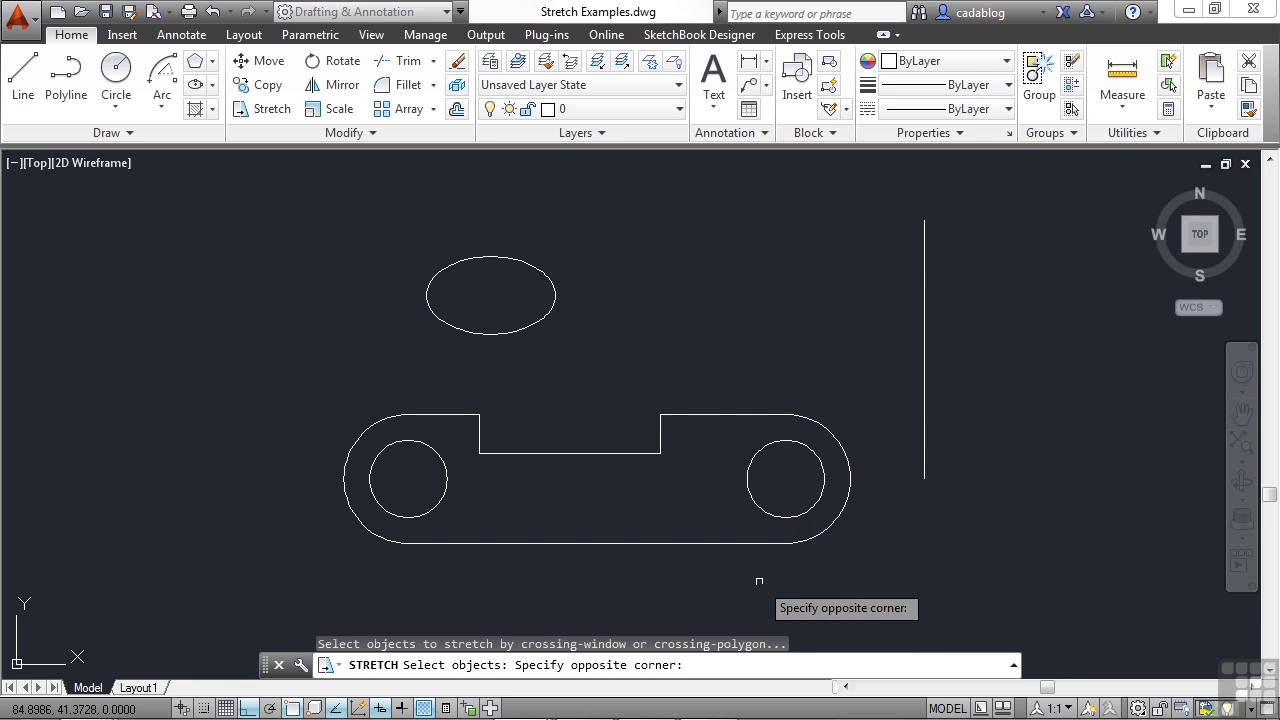
left_click(778, 513, "shift")
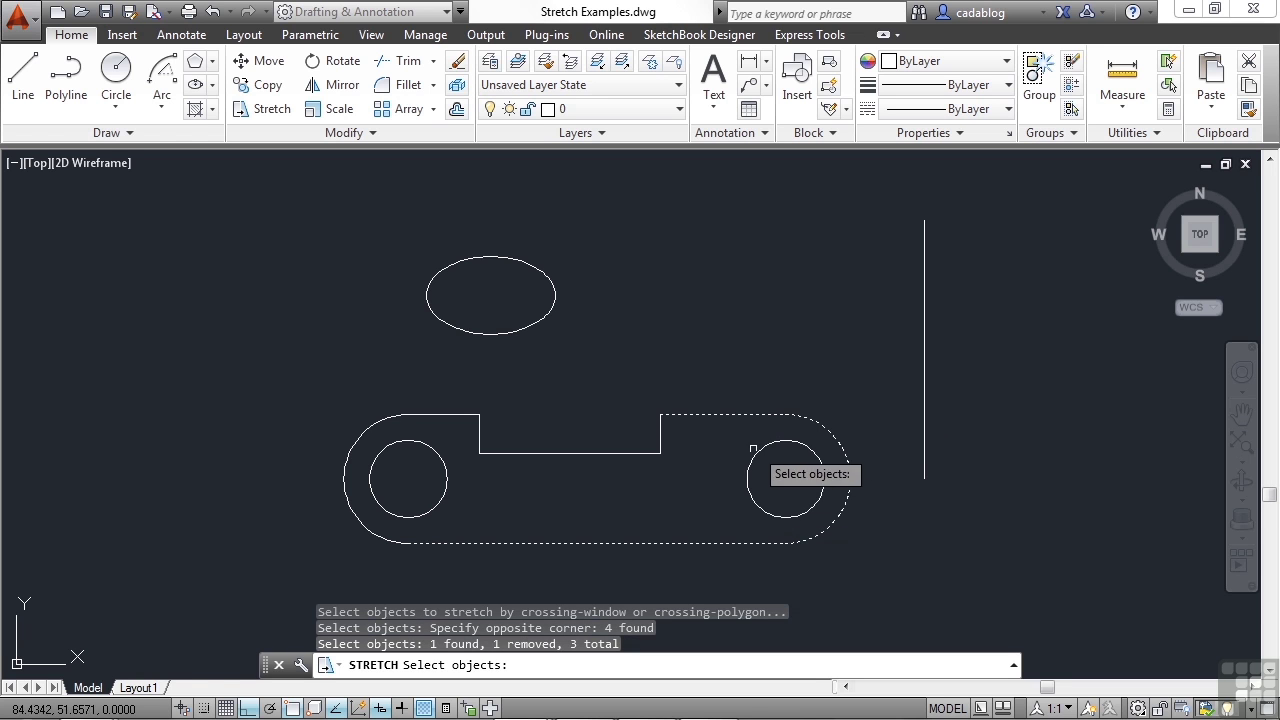
key("Return")
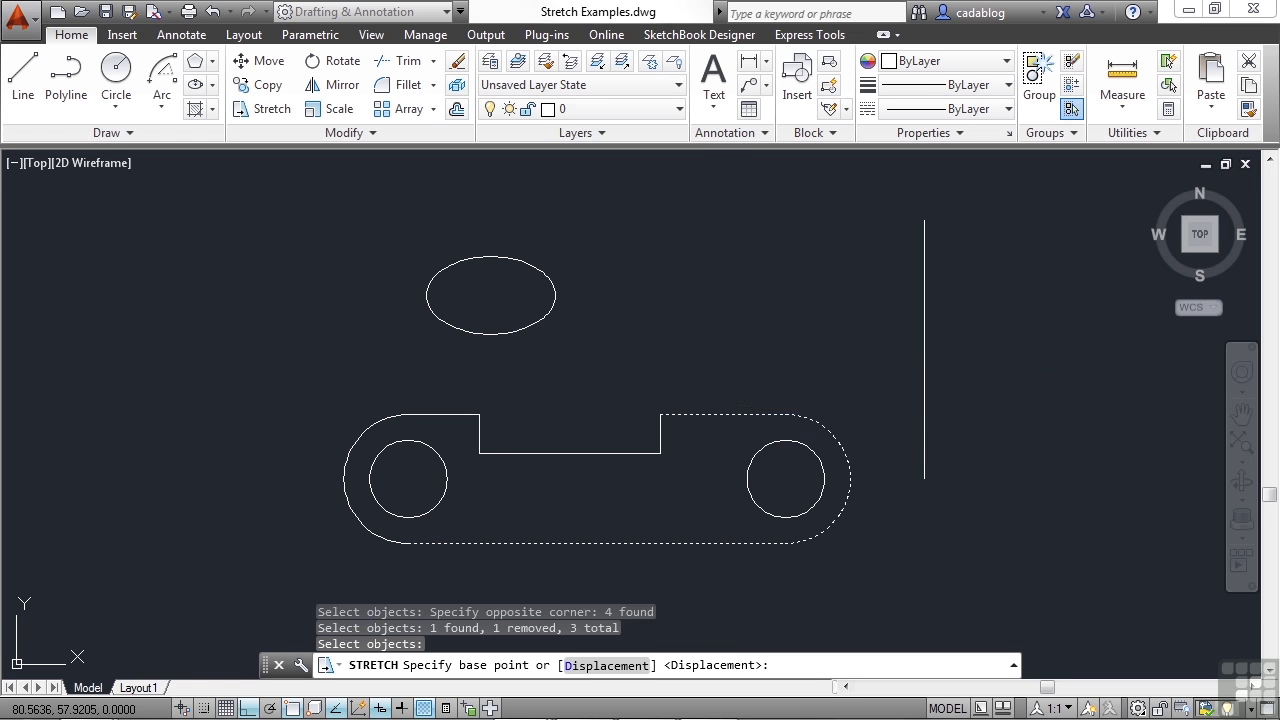
left_click(703, 367)
left_click(837, 356)
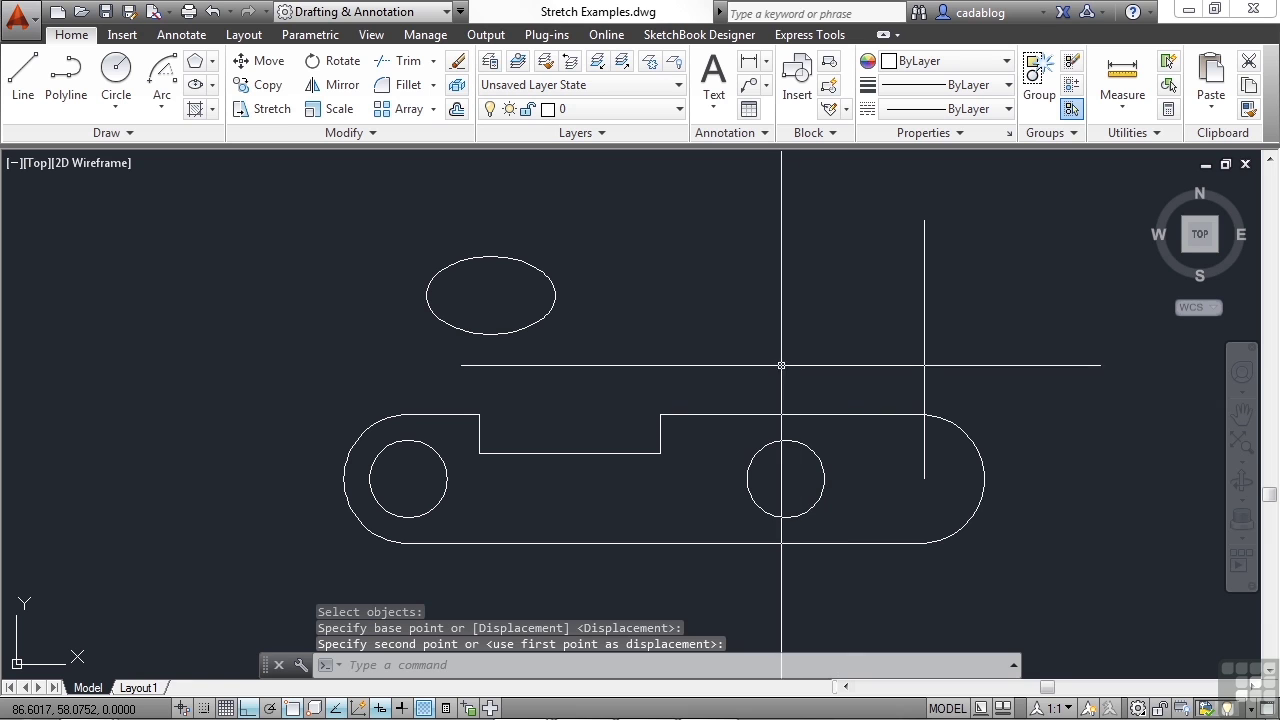
type("s")
key("Return")
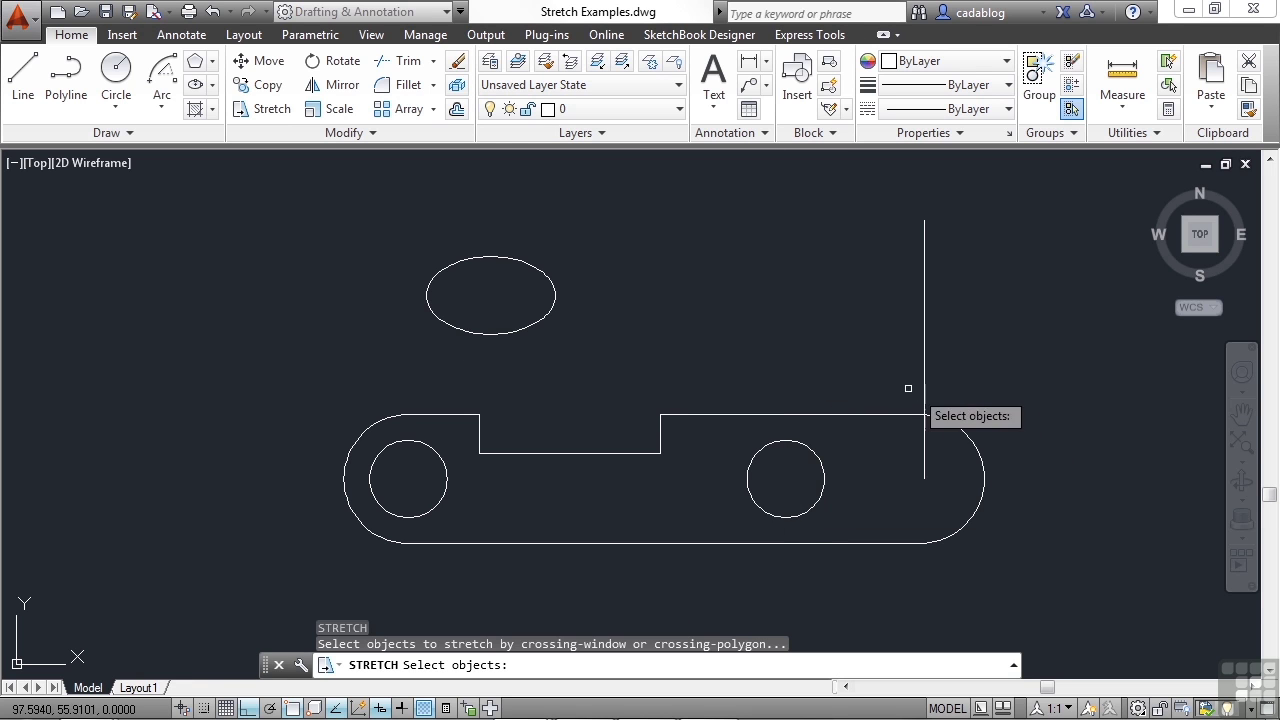
Stretch the right end from the end arc's centre to the right hole's centre, excluding the vertical line
left_click(1022, 365)
left_click(865, 586)
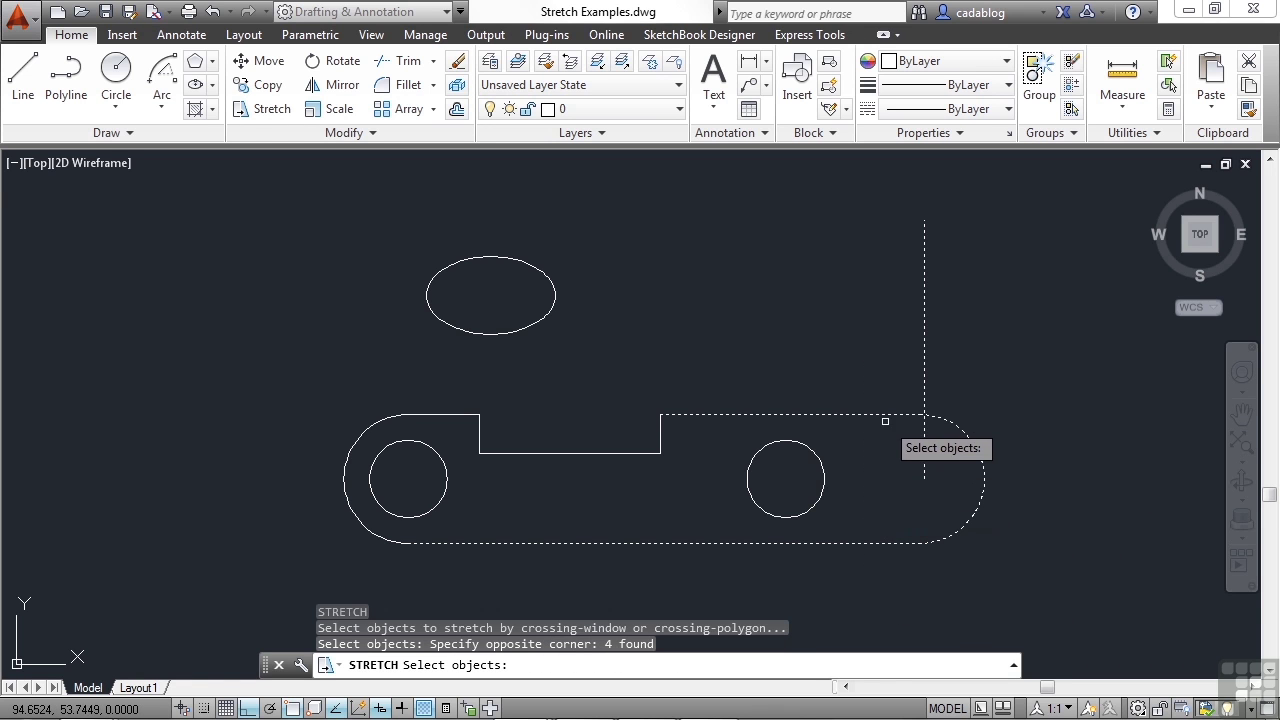
left_click(924, 366, "shift")
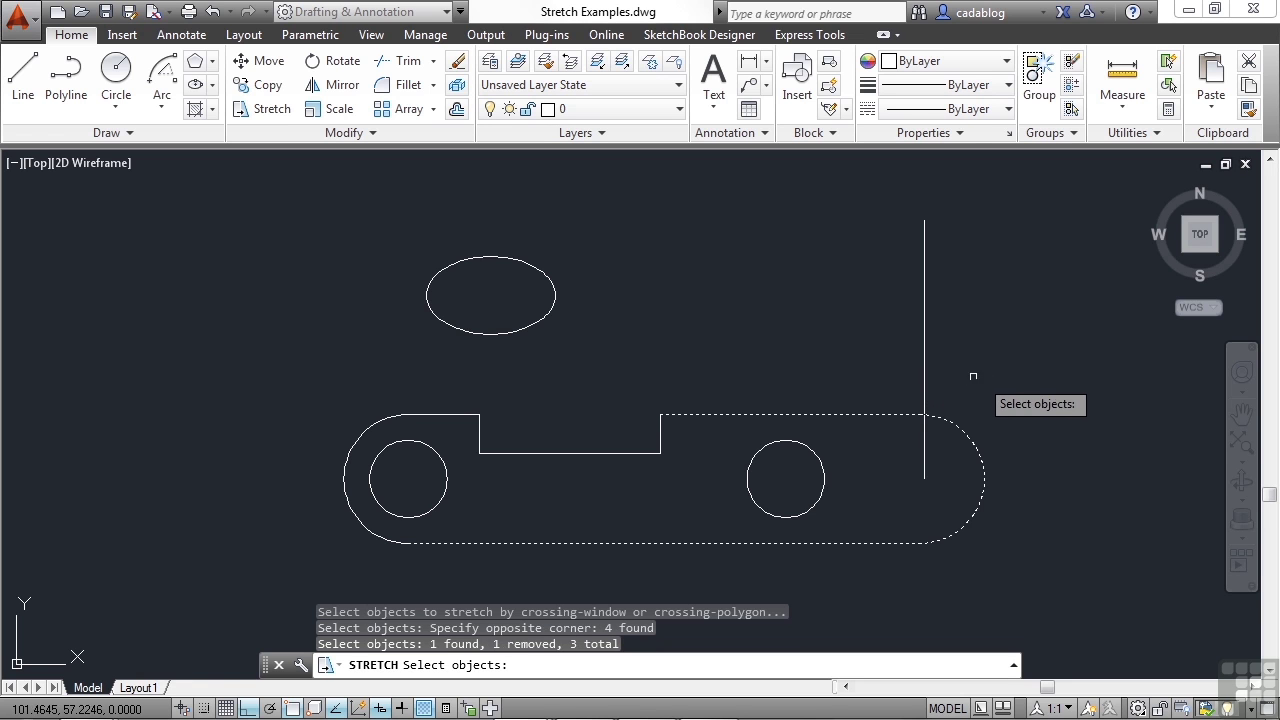
key("Return")
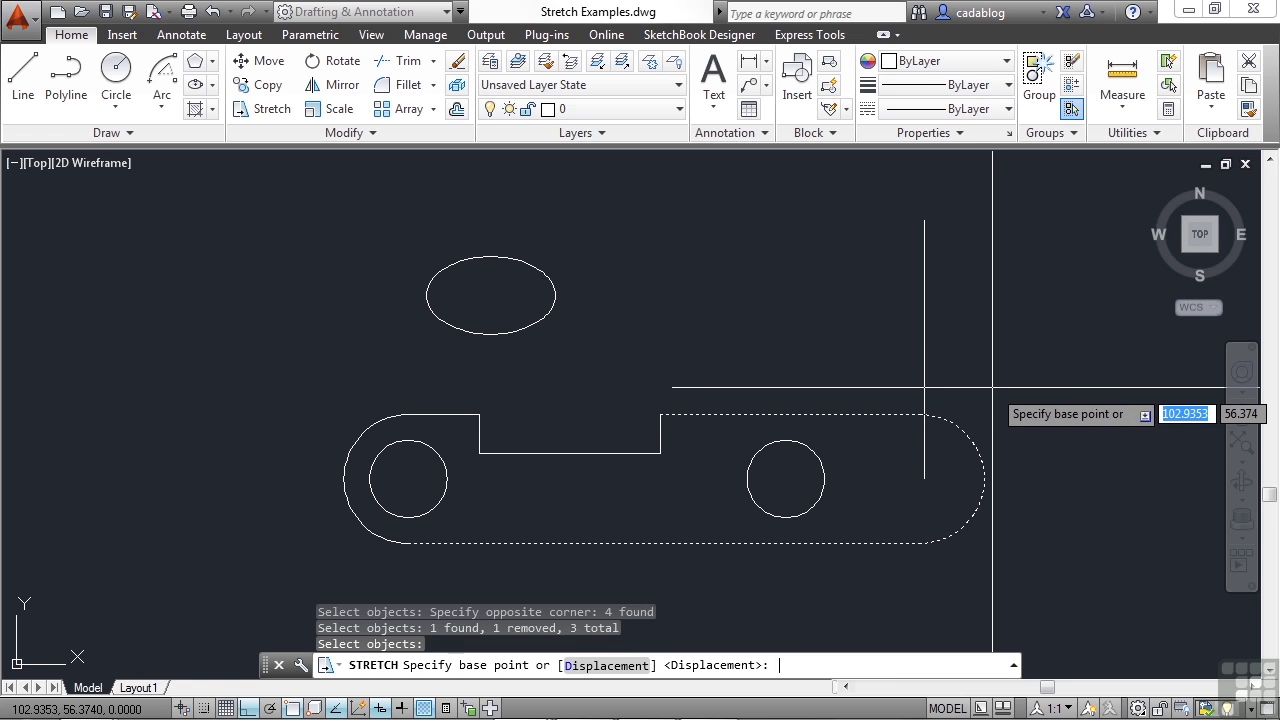
type("cen")
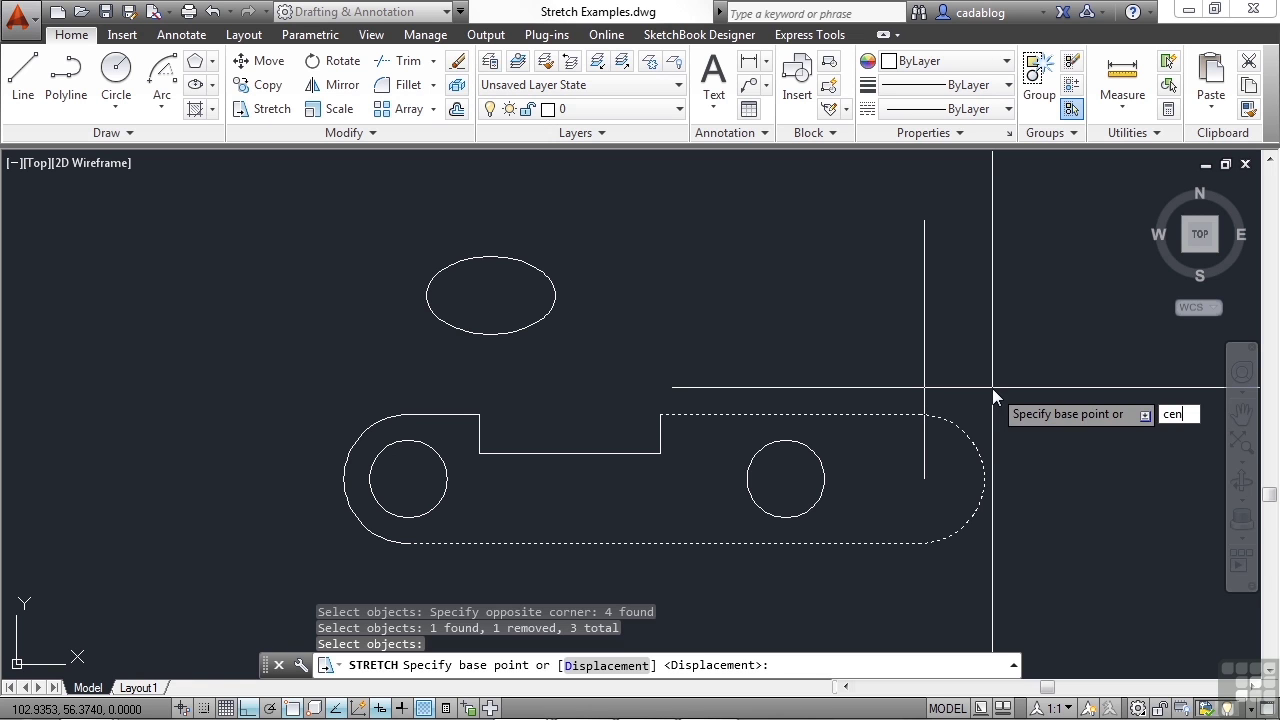
key("Return")
left_click(920, 479)
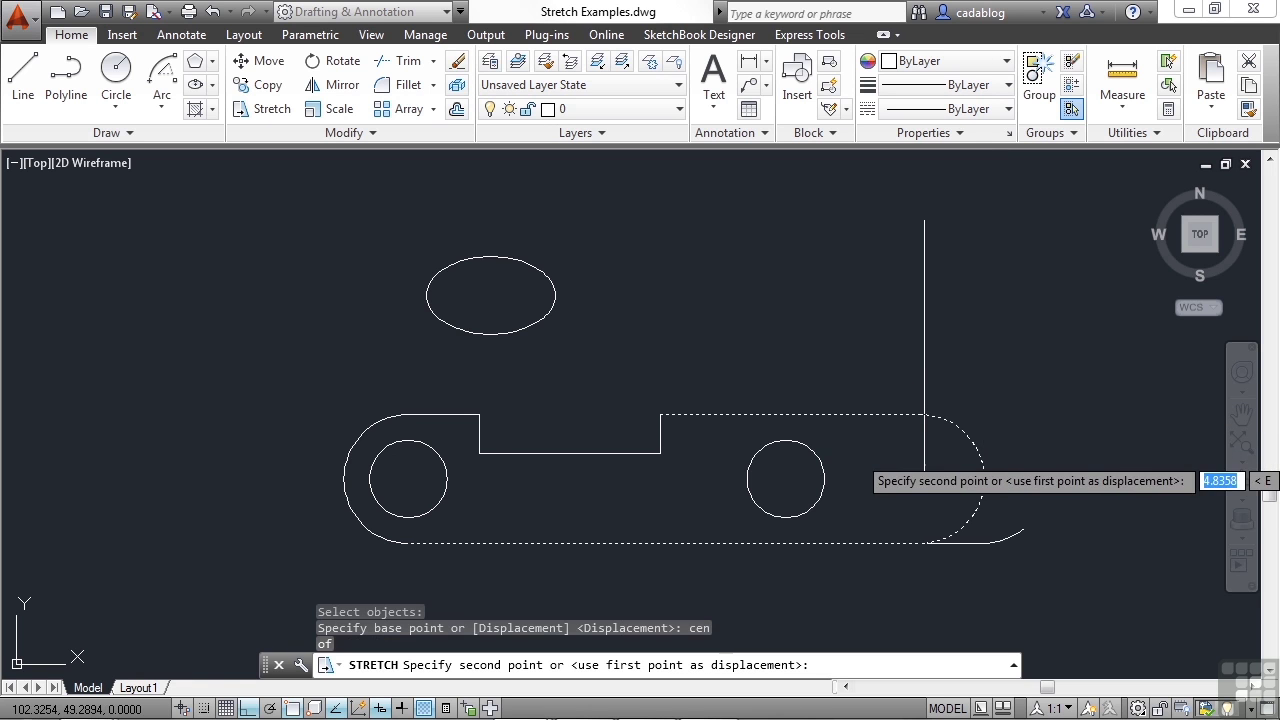
type("cen")
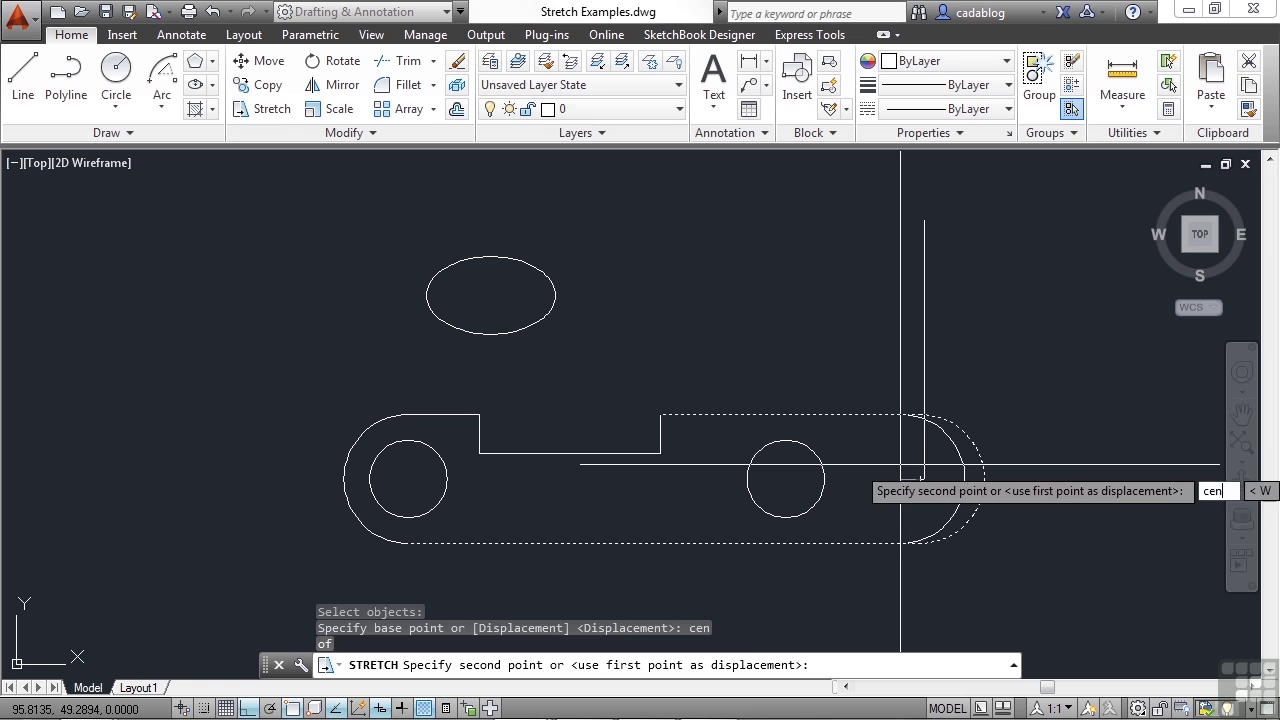
key("Return")
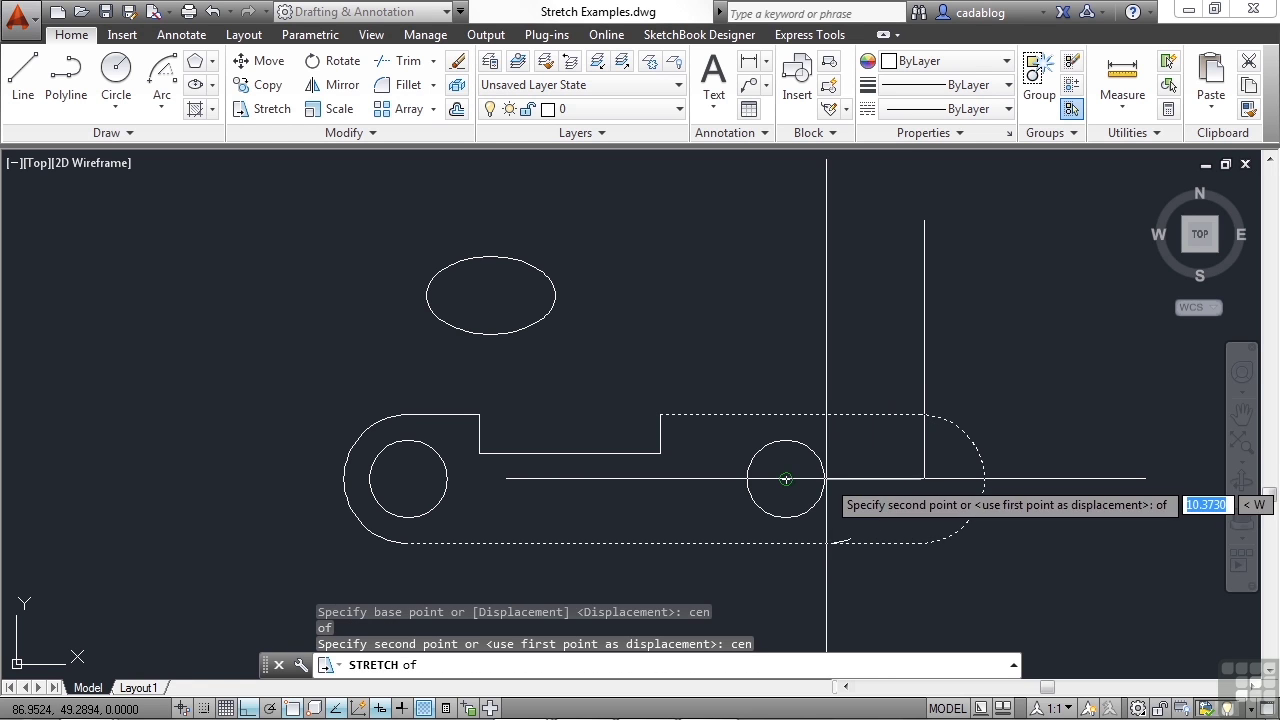
left_click(785, 479)
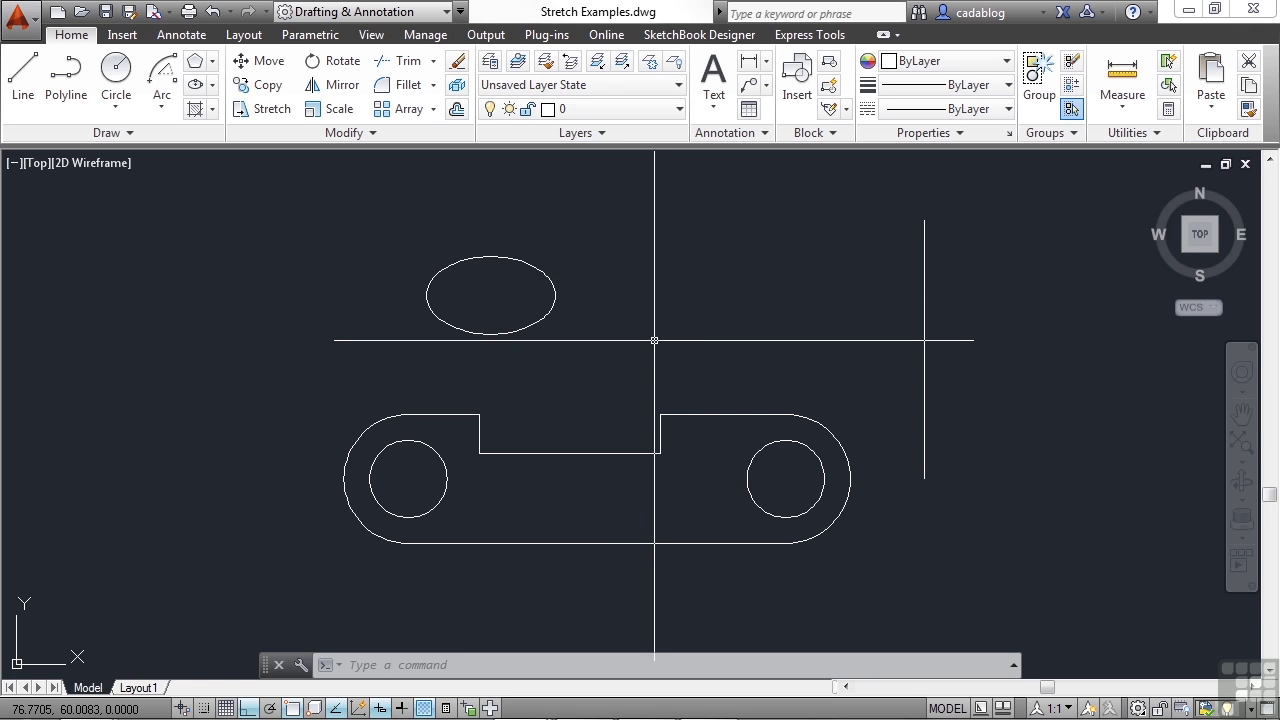
key("Return")
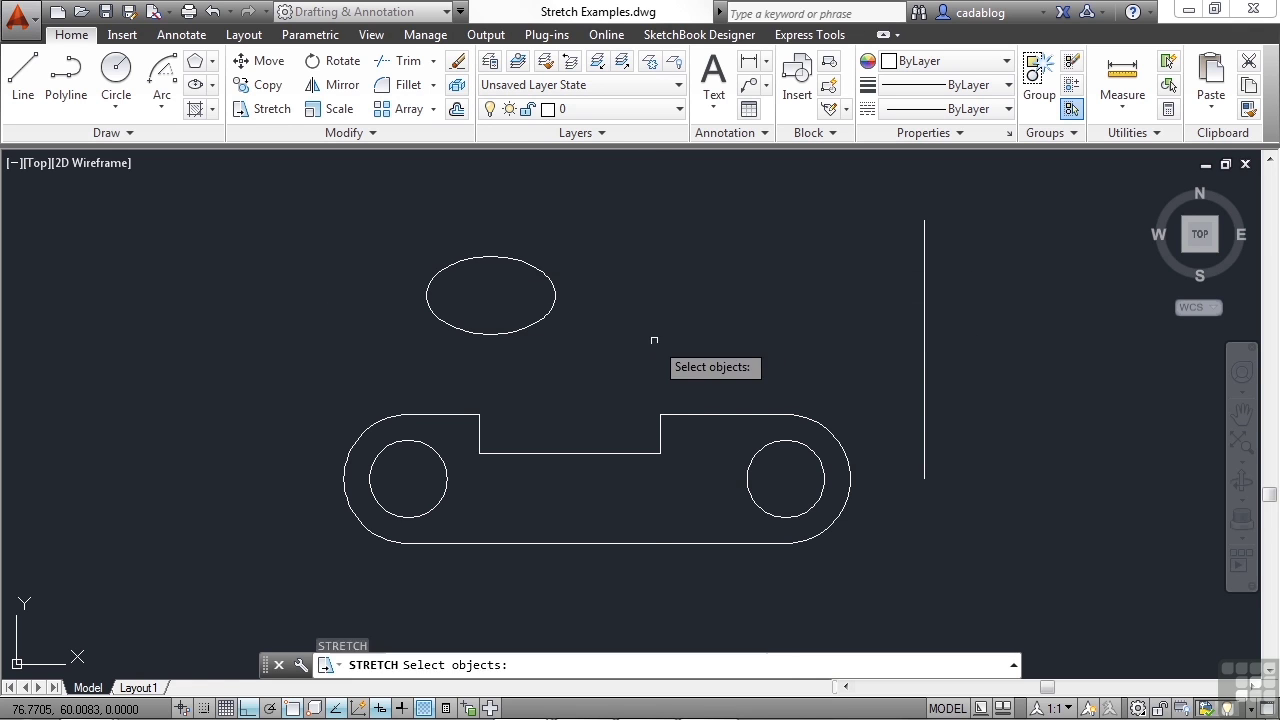
left_click(694, 382)
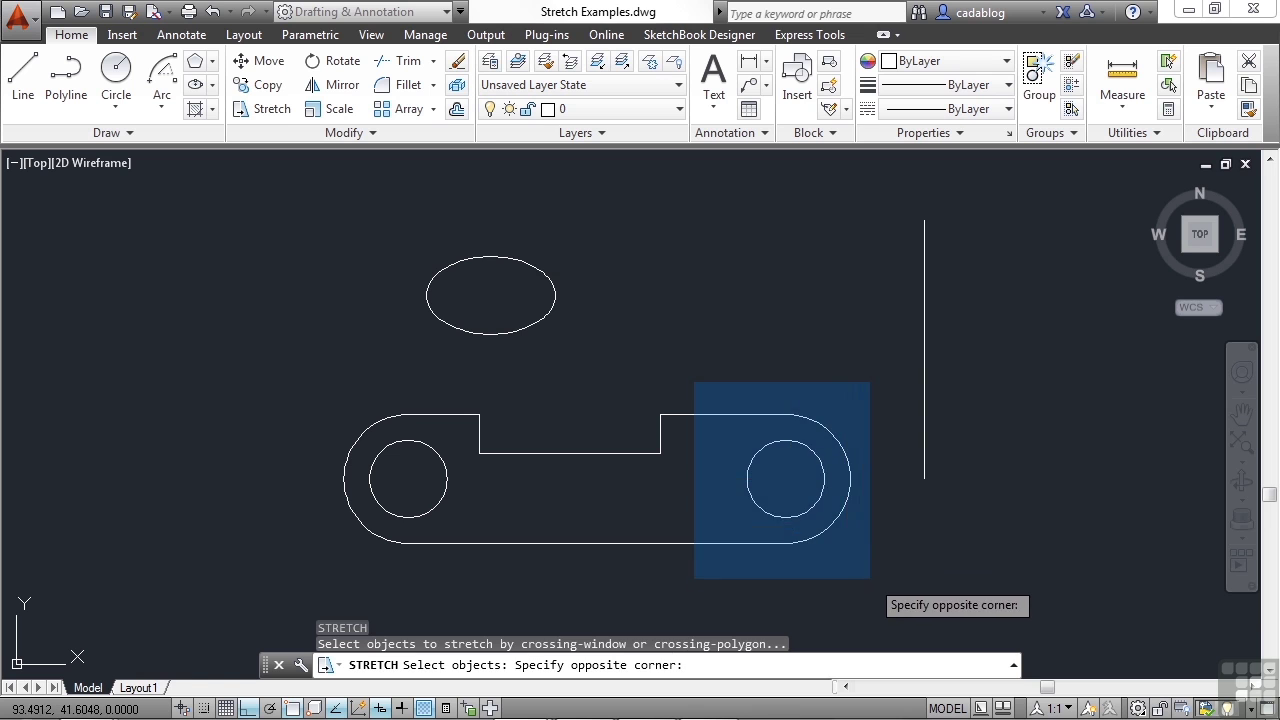
left_click(876, 572)
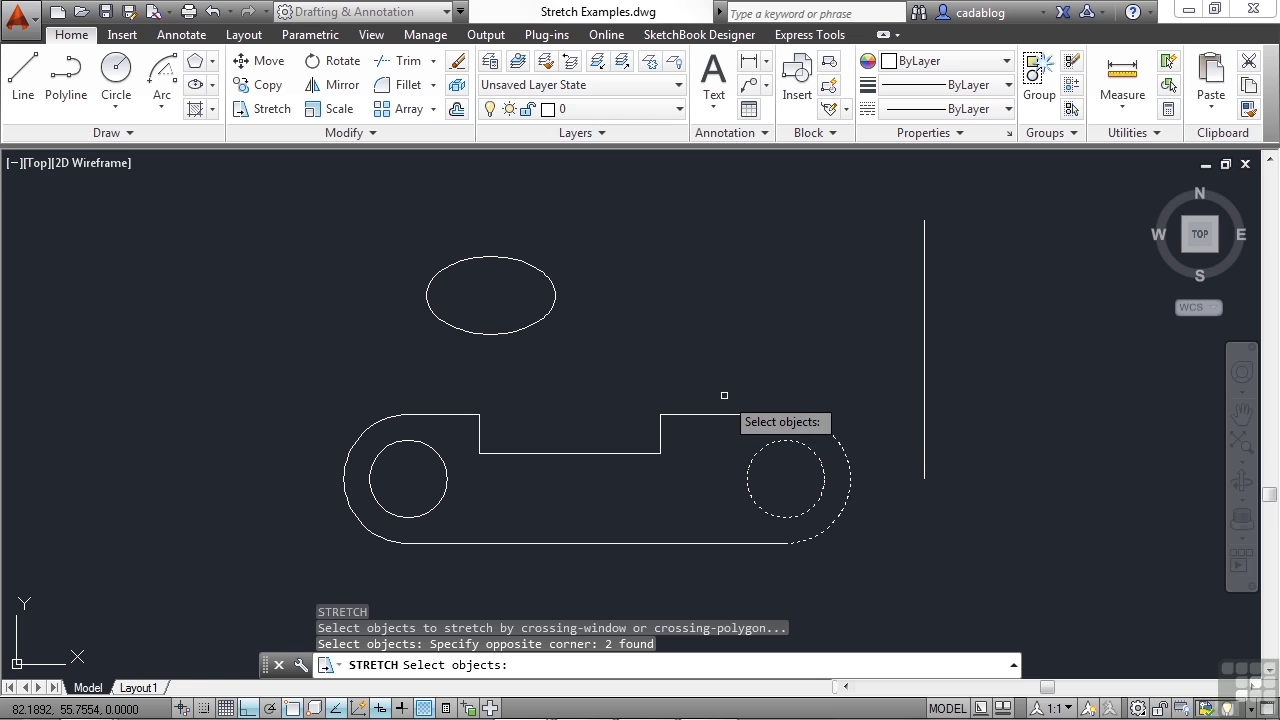
key("Return")
left_click(721, 350)
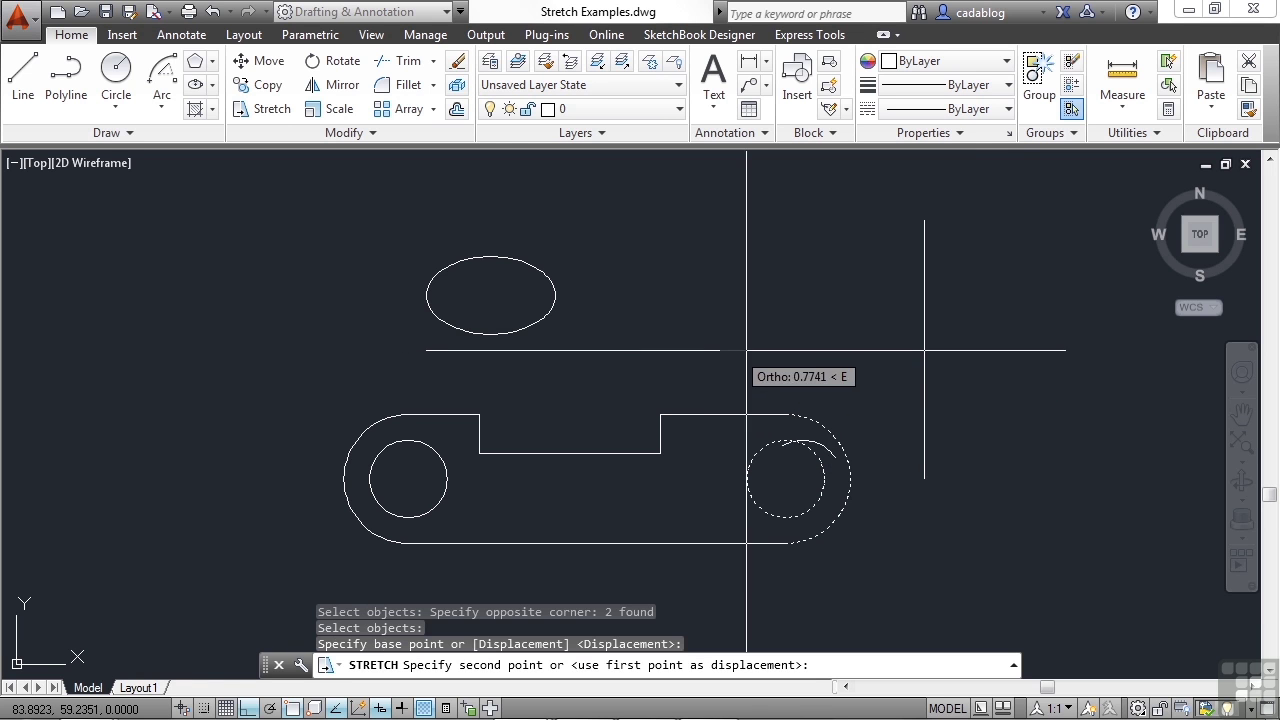
left_click(876, 365)
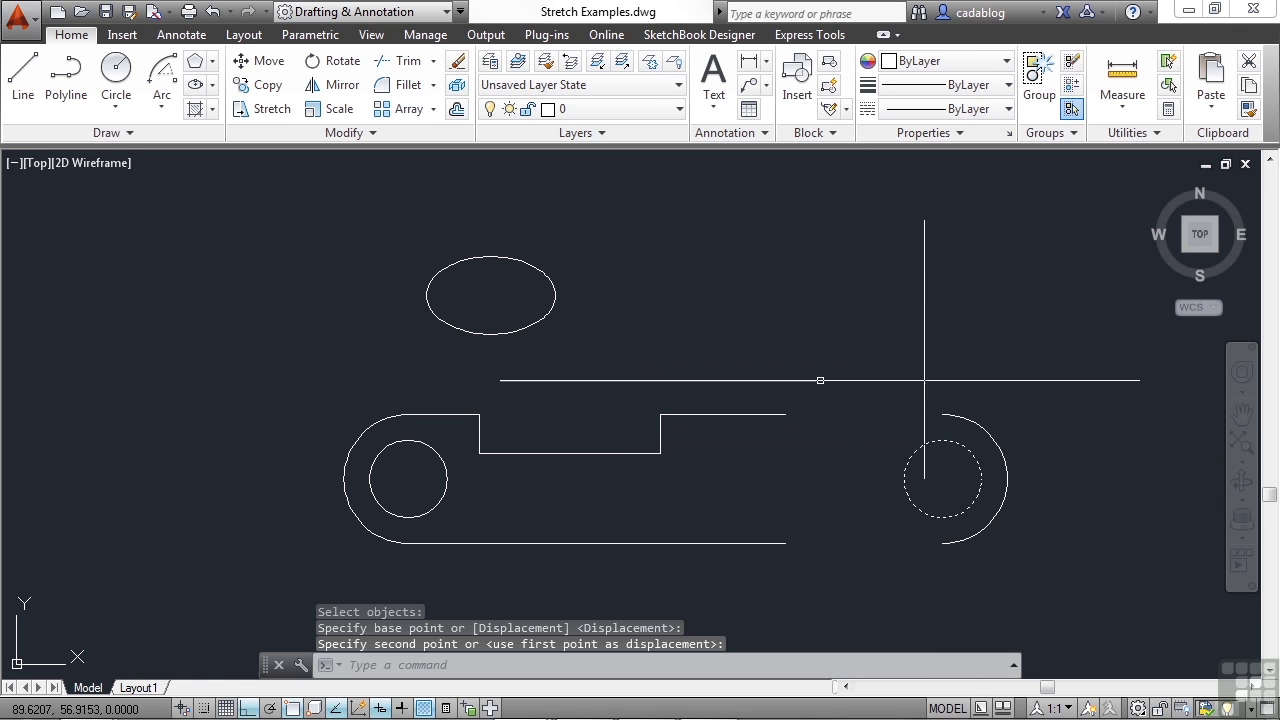
key("ctrl+z")
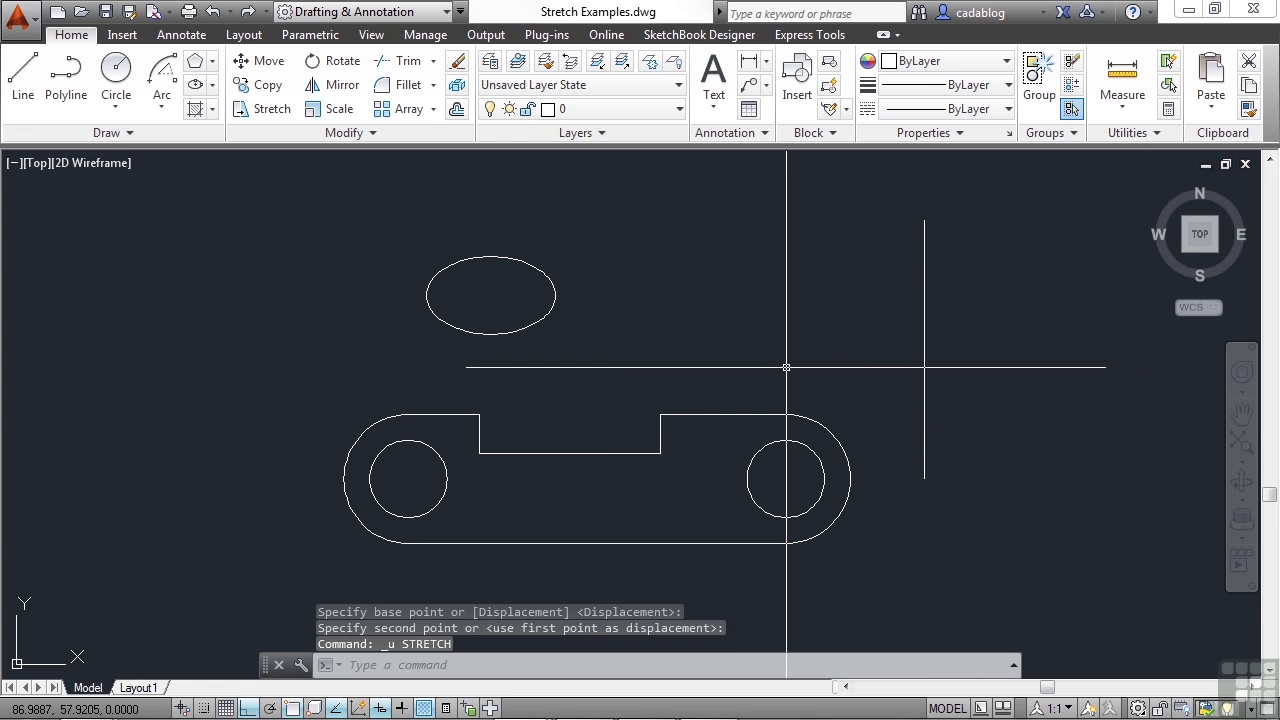
key("Return")
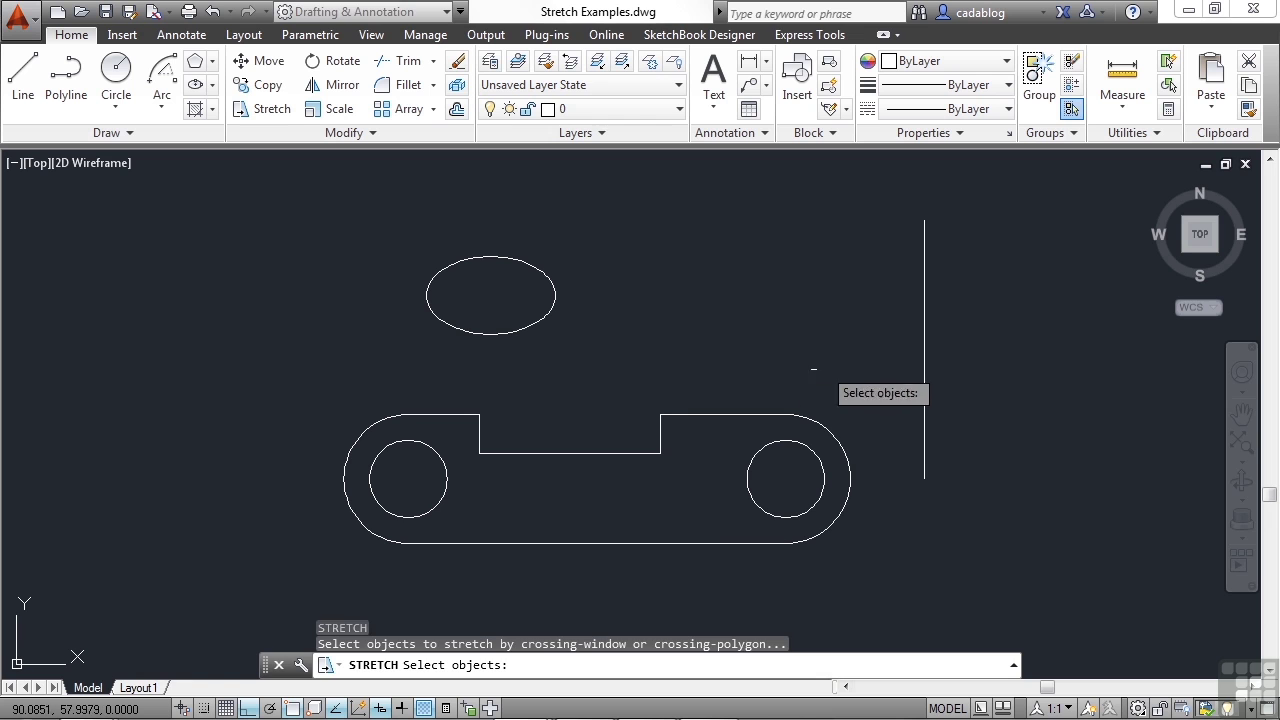
left_click(872, 370)
left_click(729, 572)
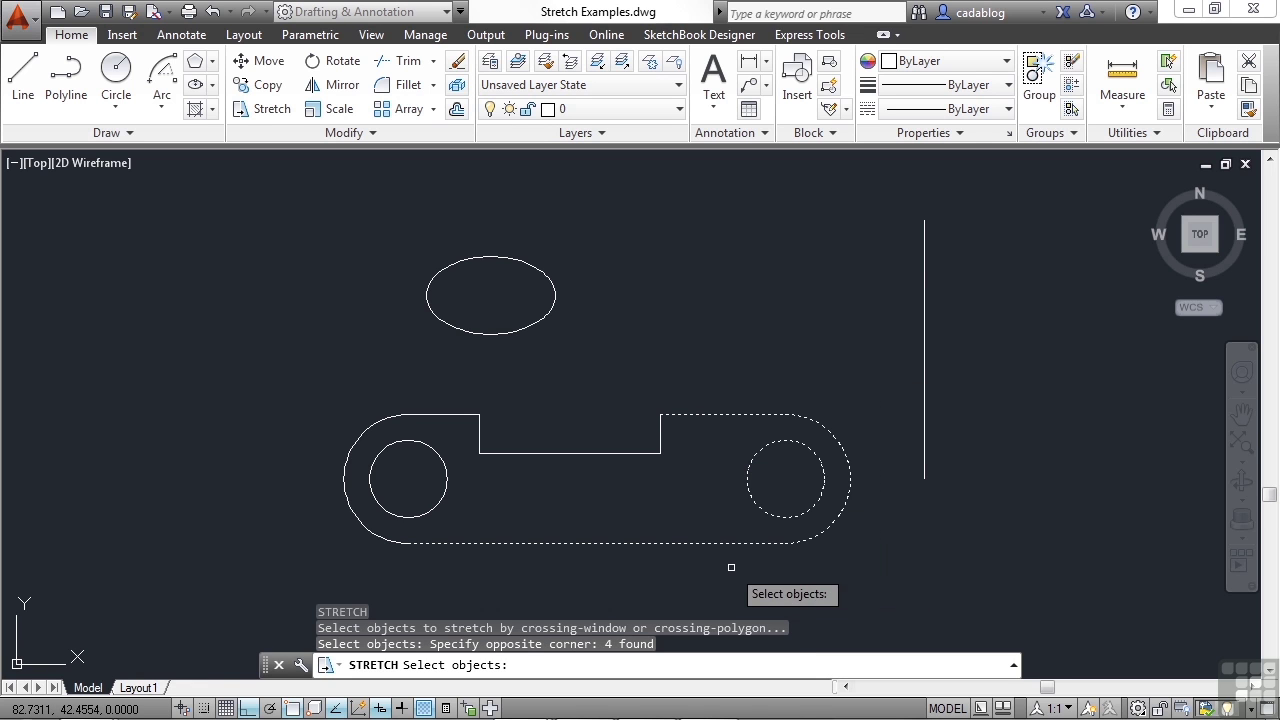
left_click(855, 363)
left_click(746, 563, "shift")
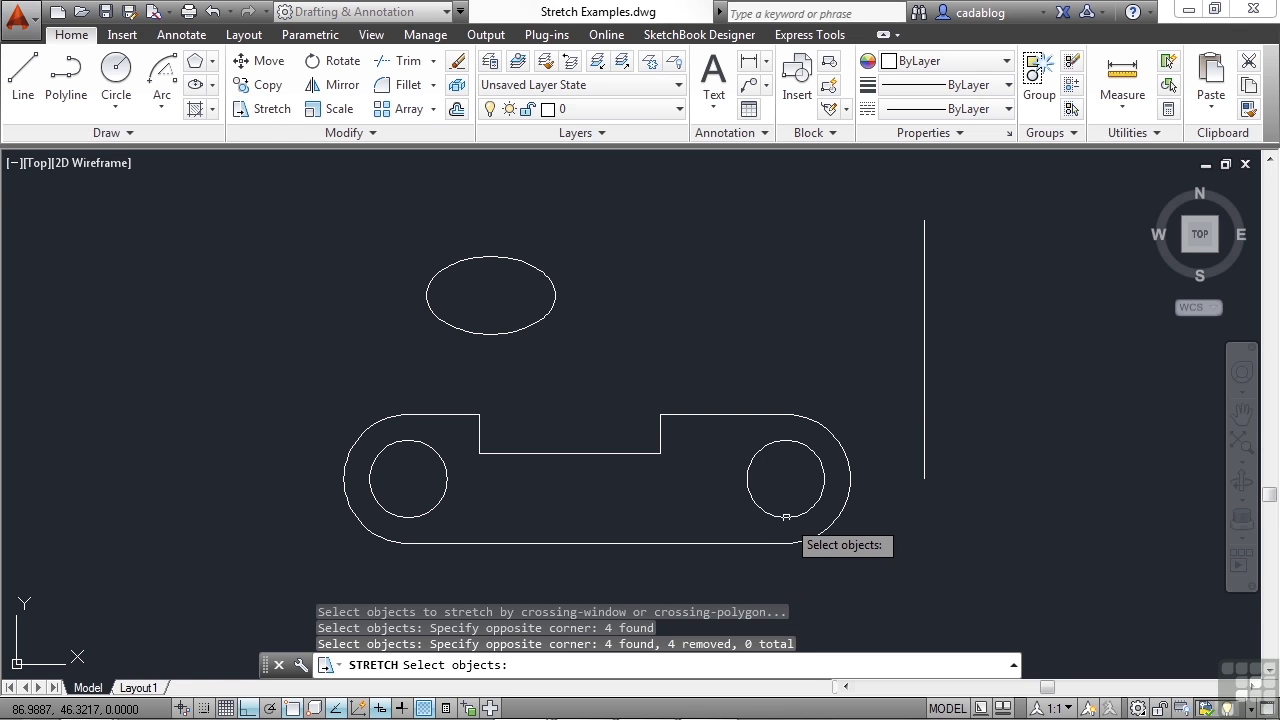
left_click(790, 514)
left_click(838, 520)
left_click(764, 406)
left_click(725, 518)
left_click(724, 543)
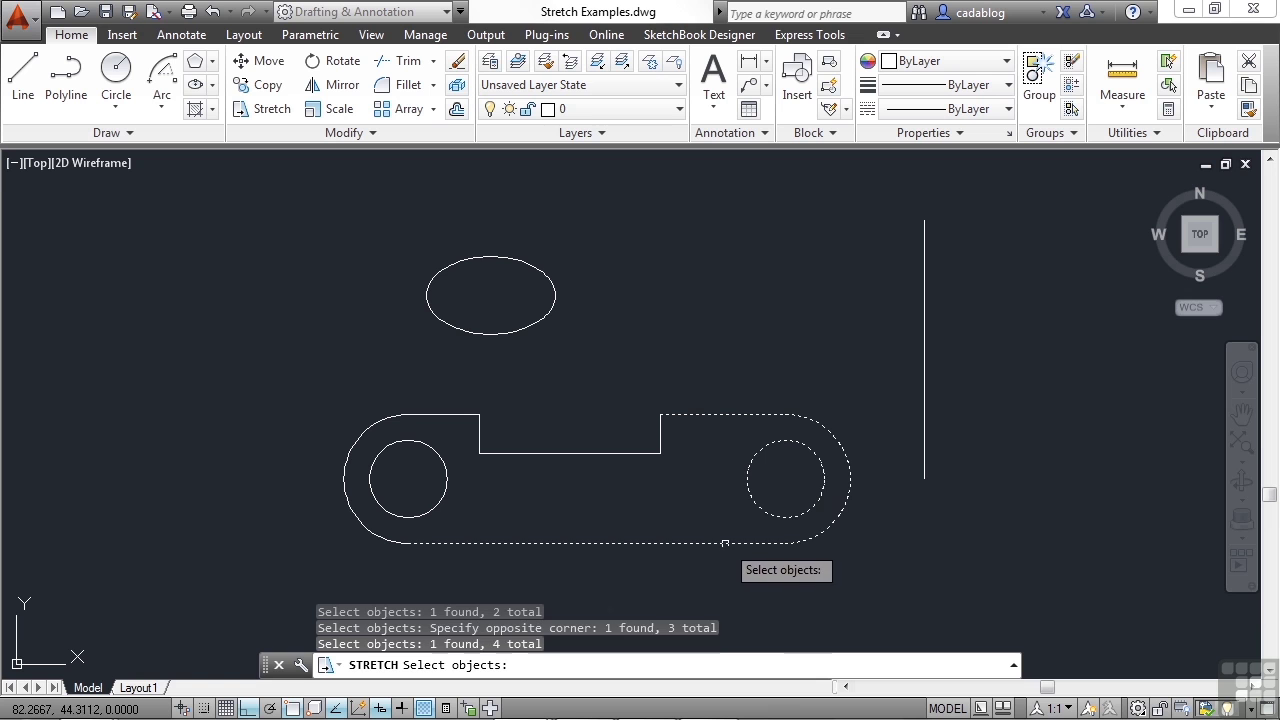
key("Return")
left_click(680, 365)
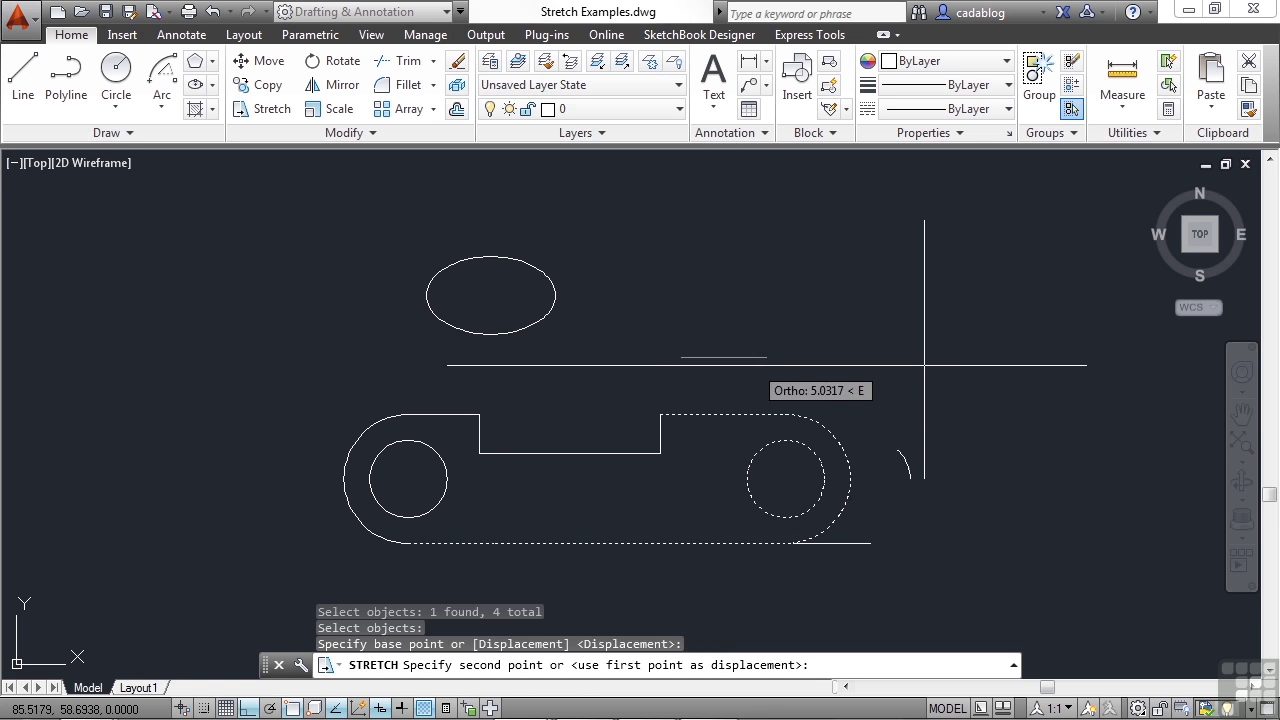
left_click(777, 364)
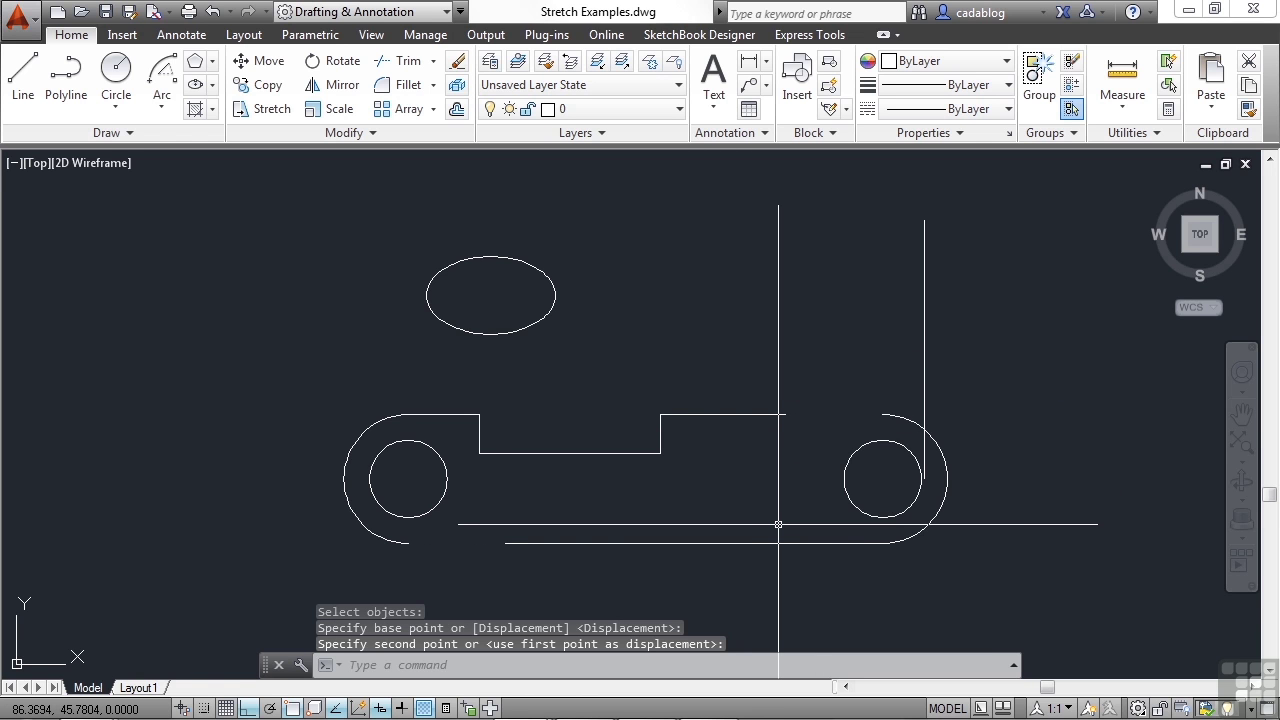
key("ctrl+z")
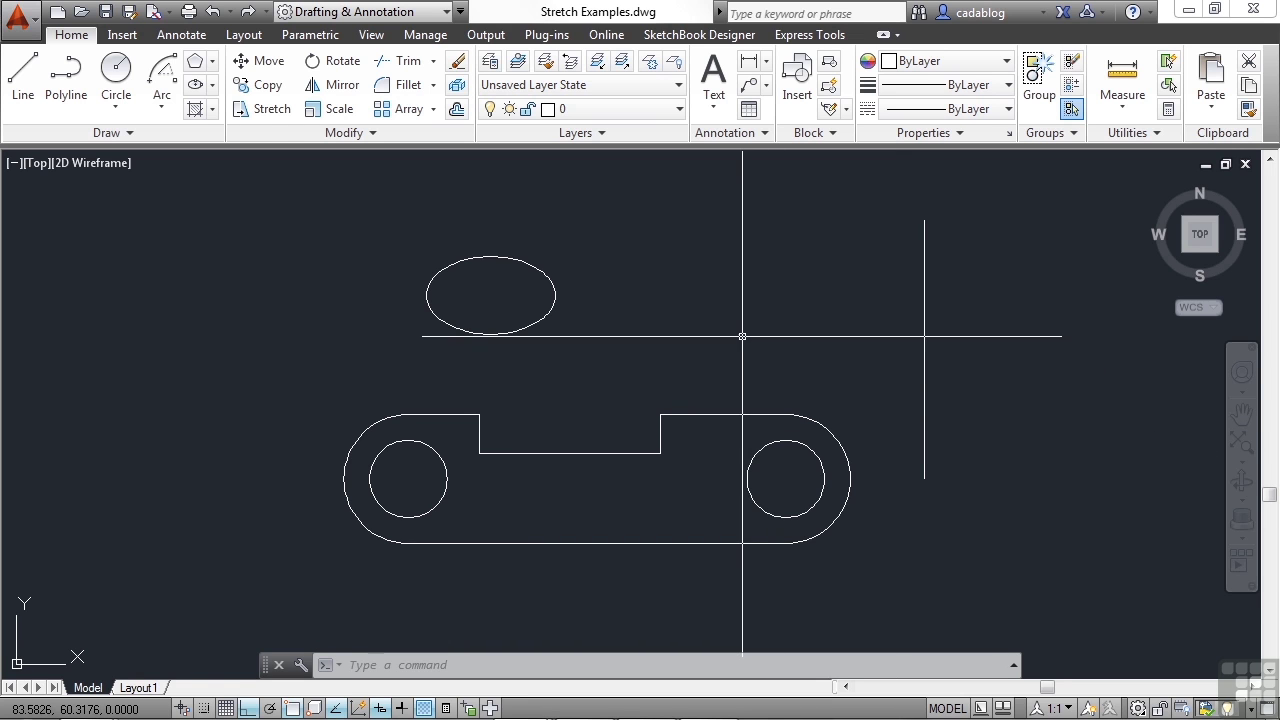
key("Return")
Try stretching the ellipse with a crossing window over part of it
left_click(630, 223)
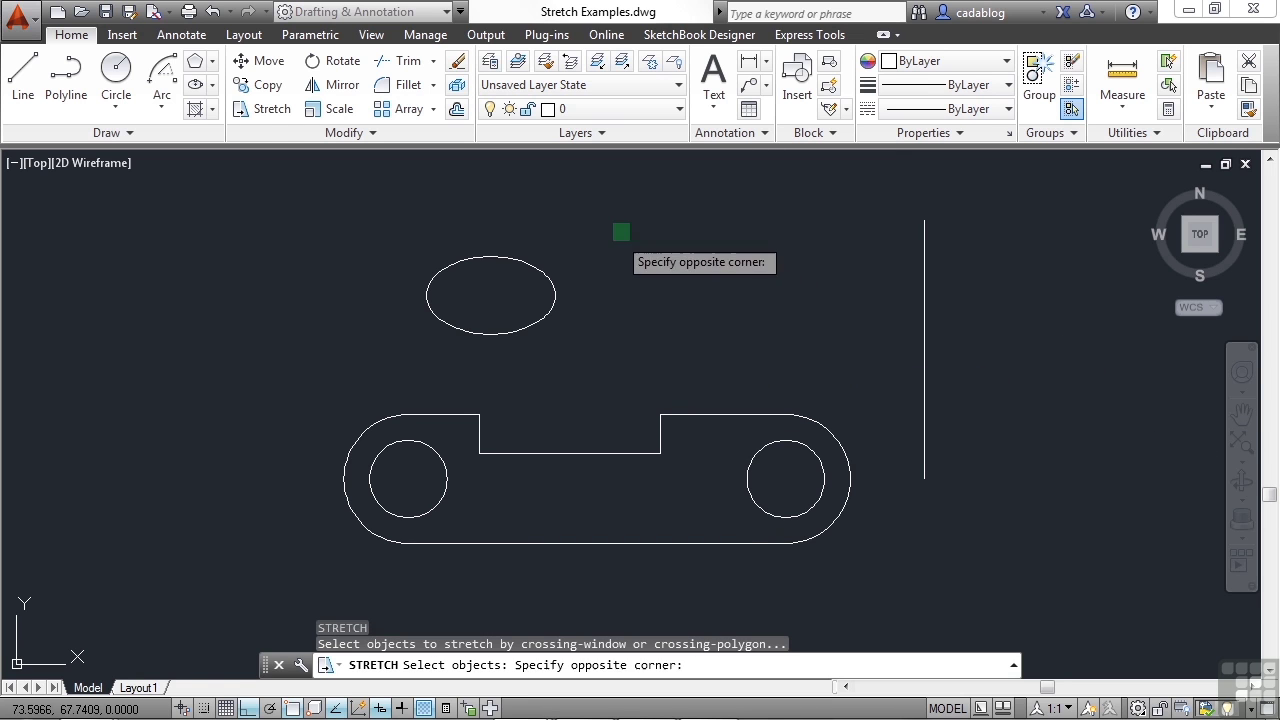
left_click(530, 339)
key("Return")
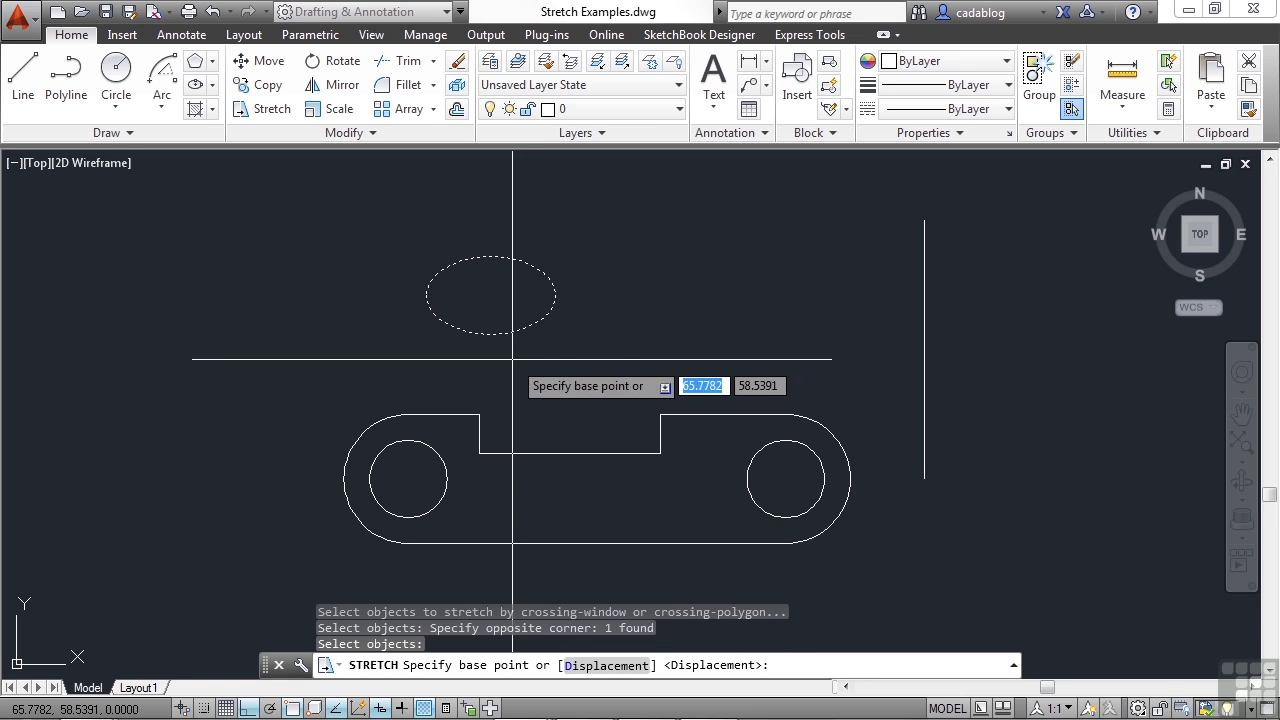
left_click(531, 356)
left_click(614, 357)
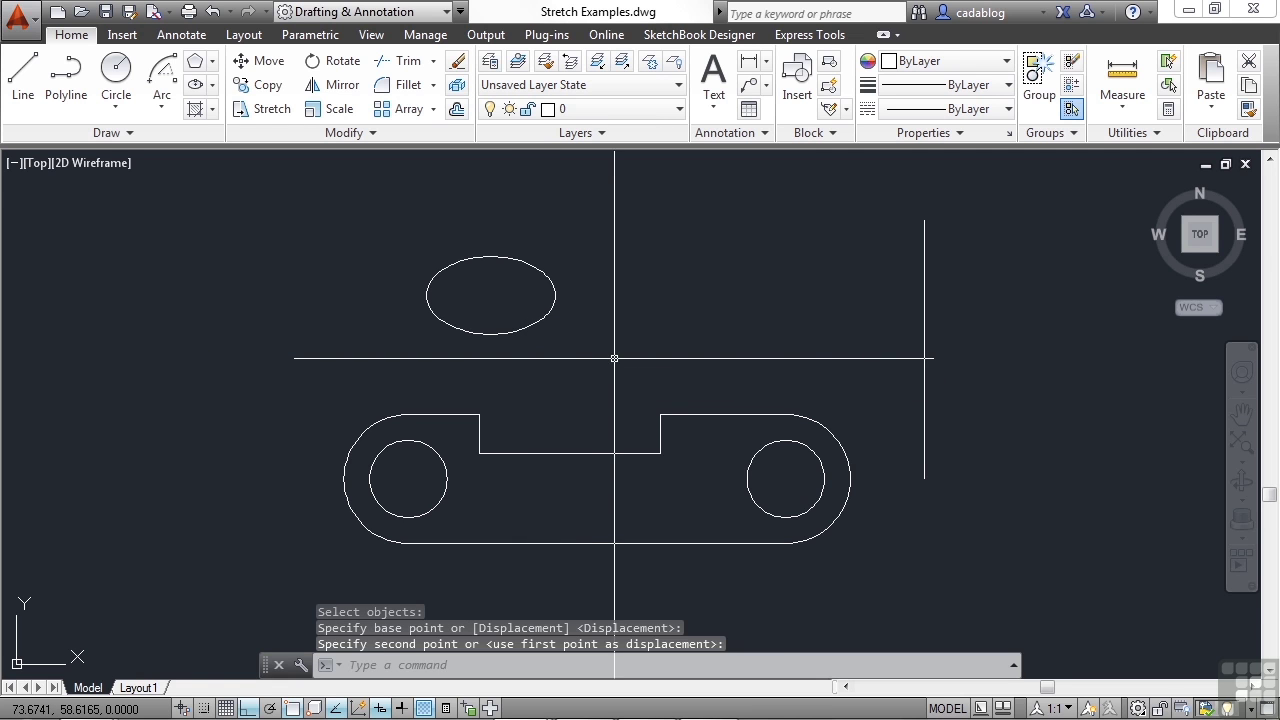
Repeat the ellipse stretch, placing it slightly lower, then select it to inspect its grips
key("Return")
left_click(572, 205)
left_click(404, 298)
key("Return")
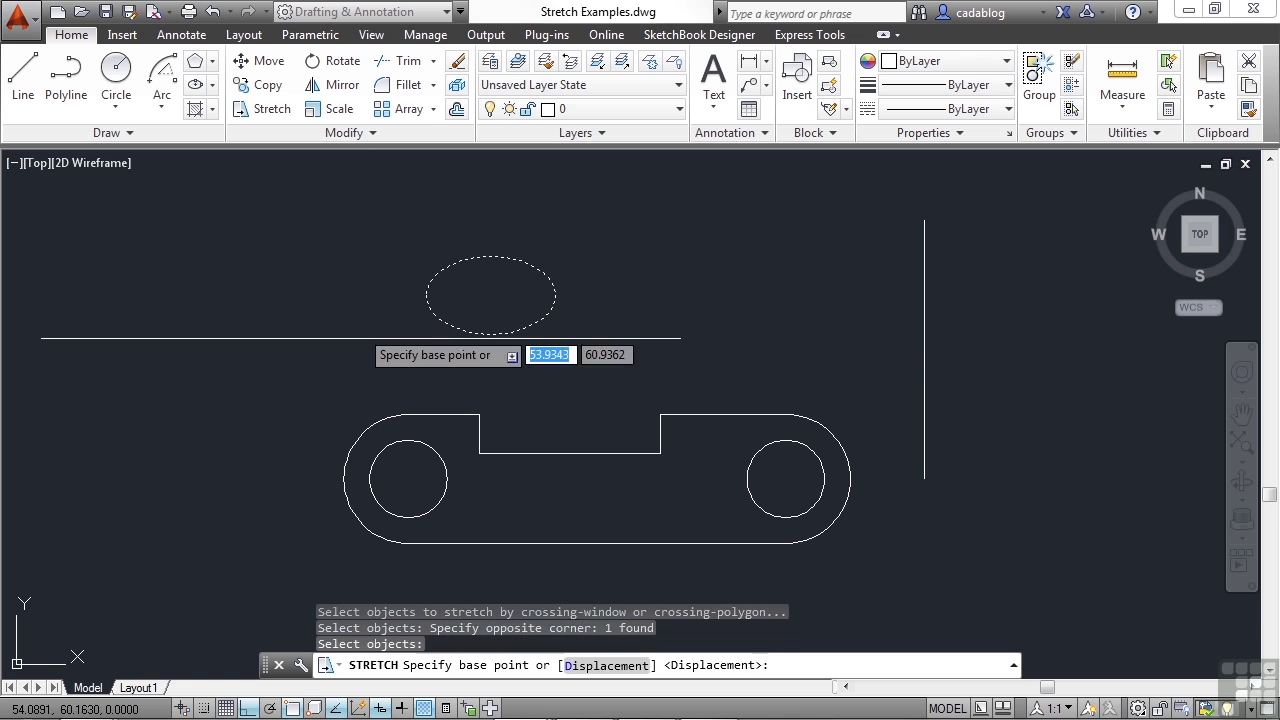
left_click(356, 339)
left_click(364, 295)
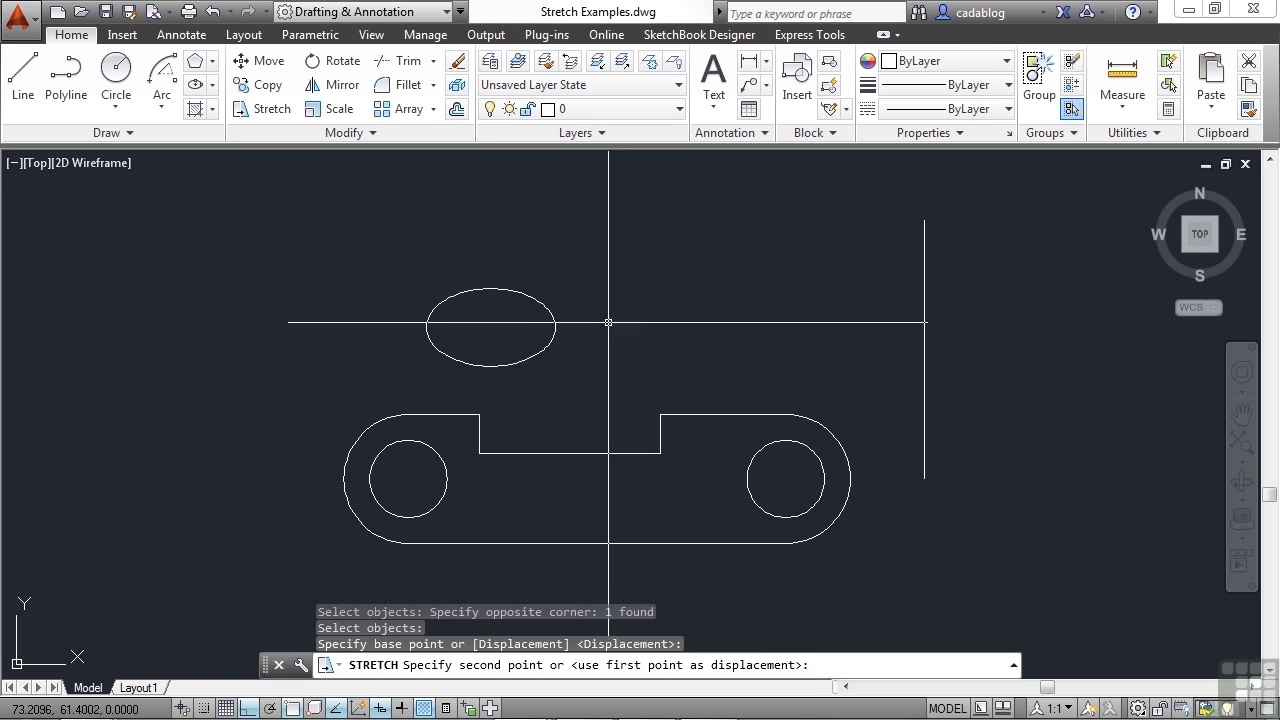
left_click(561, 372)
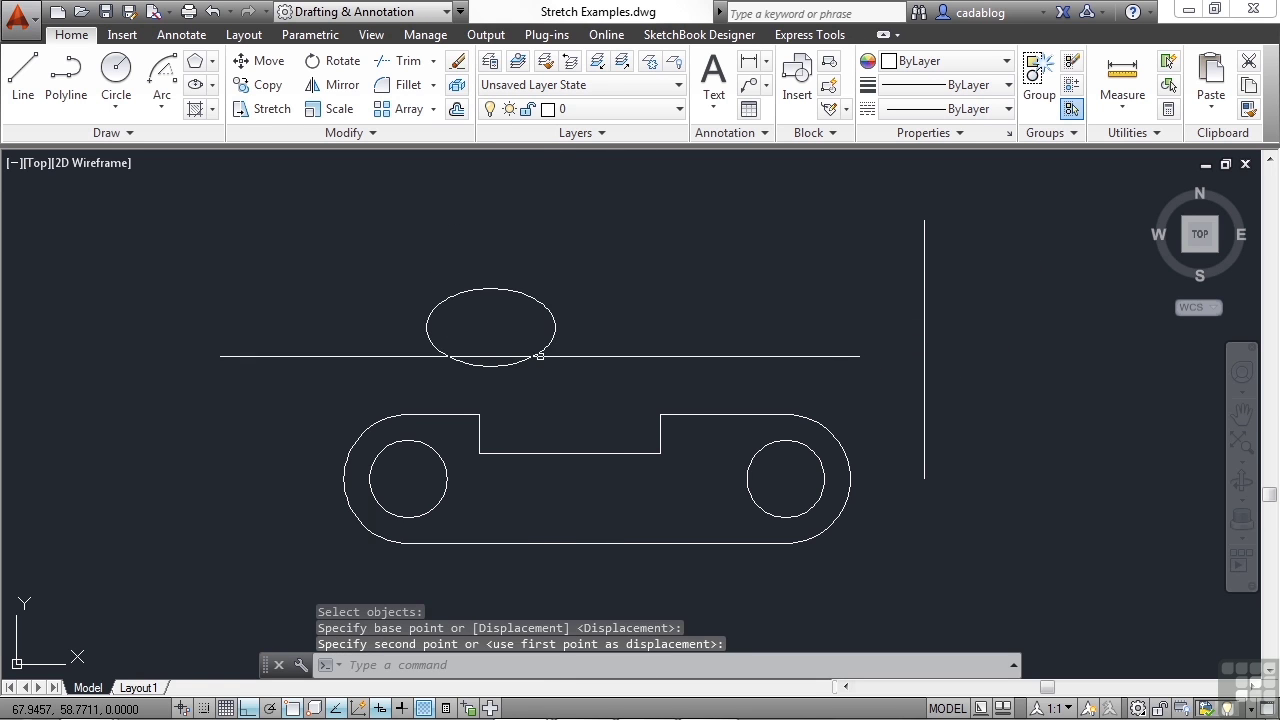
left_click(540, 354)
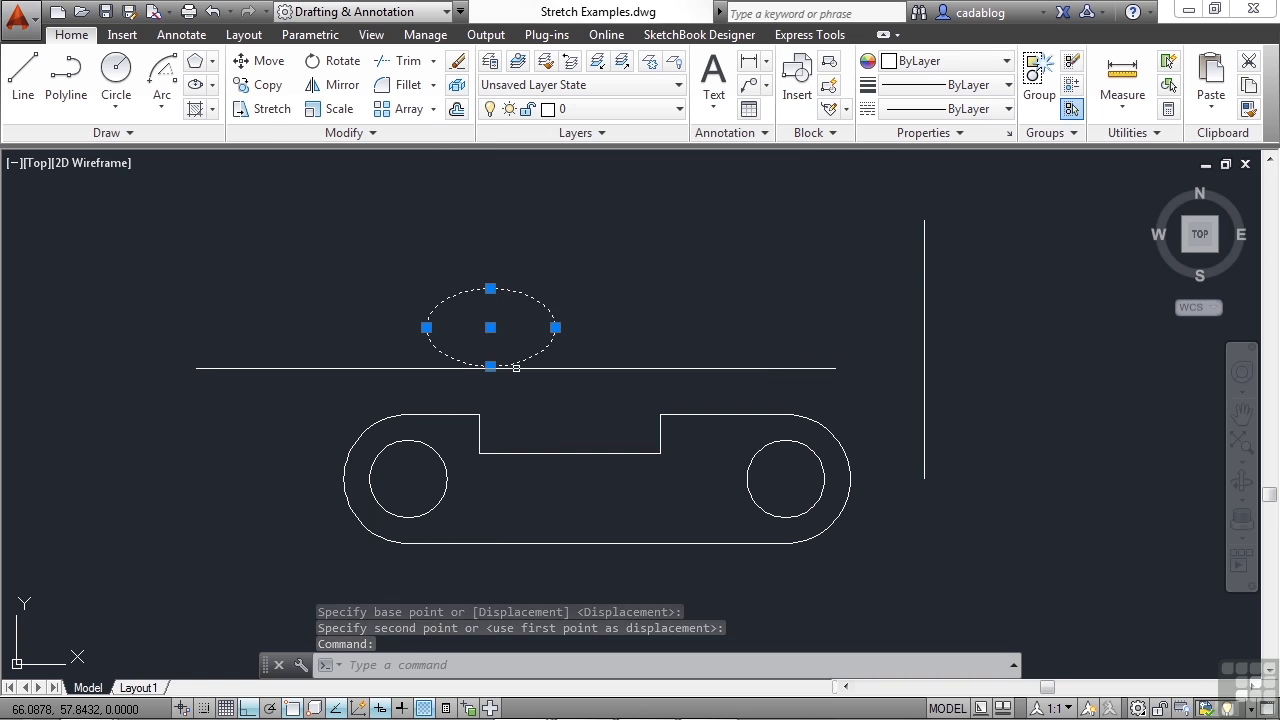
key("Escape")
key("Escape")
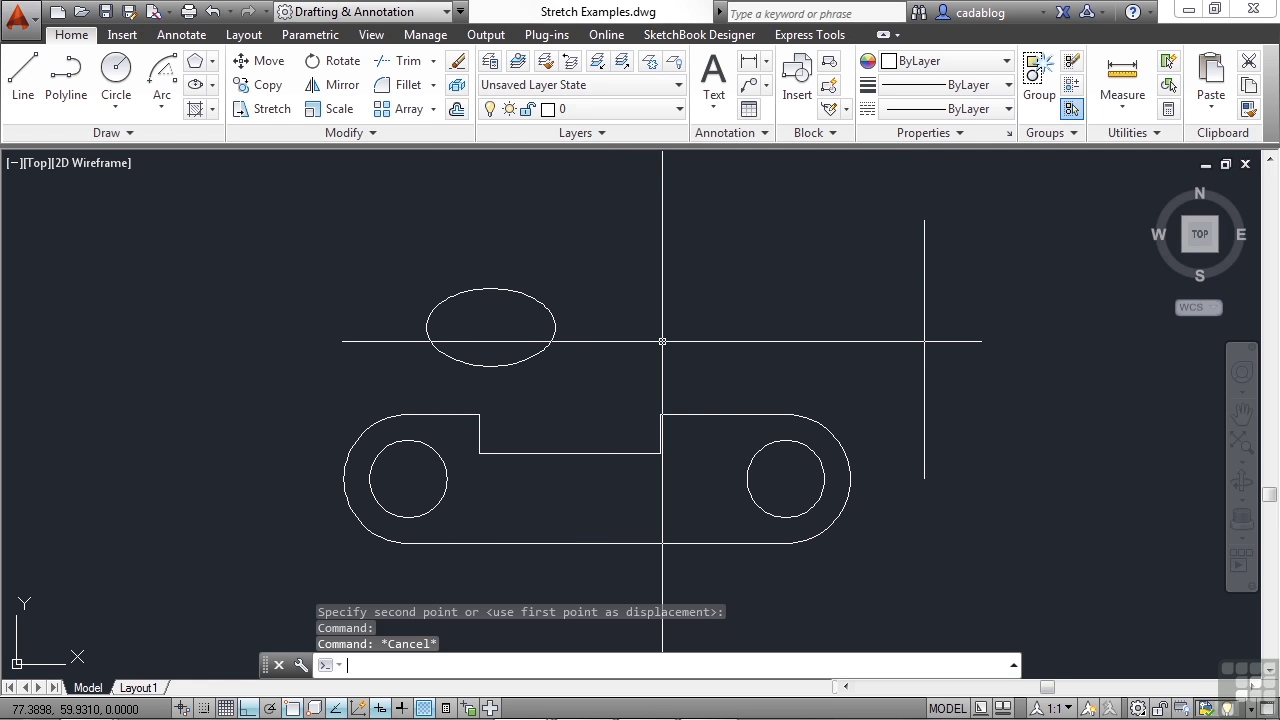